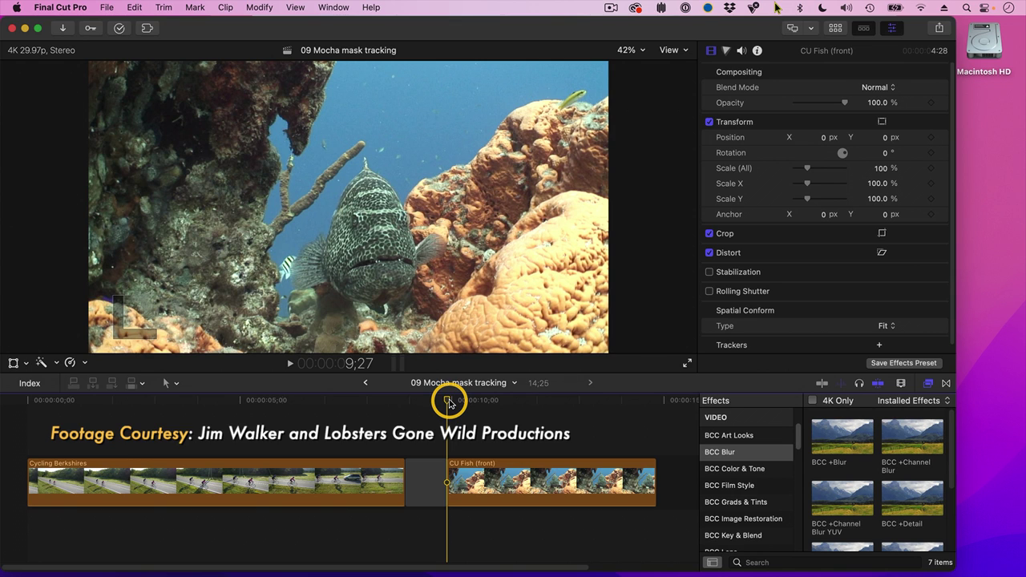
Step: Apply the BCC +Smear Blur effect to the CU Fish (front) clip
left_click(488, 486)
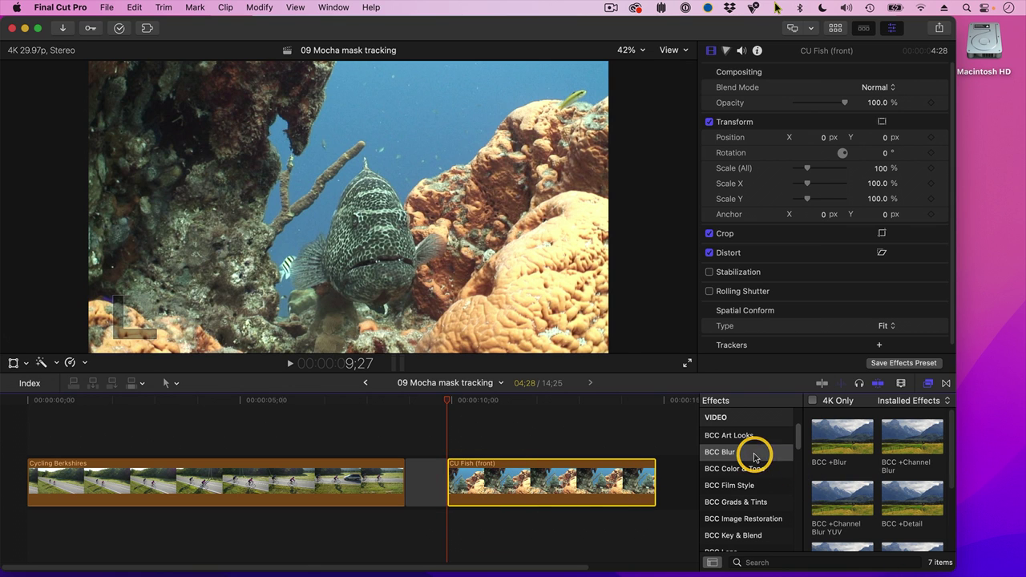
scroll(882, 443, "down", 1)
scroll(882, 443, "down", 5)
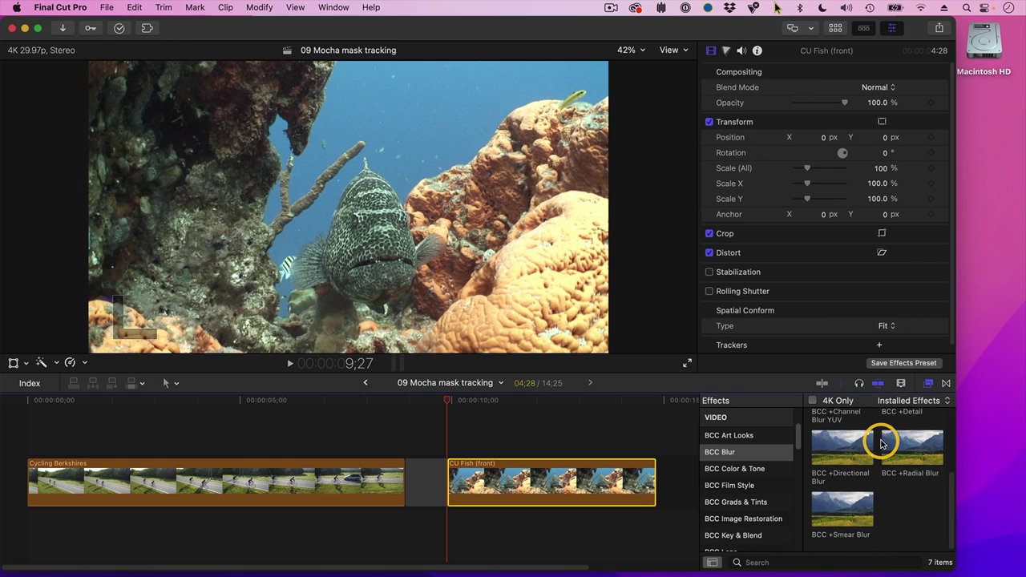
mouse_move(852, 522)
left_mouse_down()
mouse_move(721, 486)
mouse_move(565, 487)
left_mouse_up()
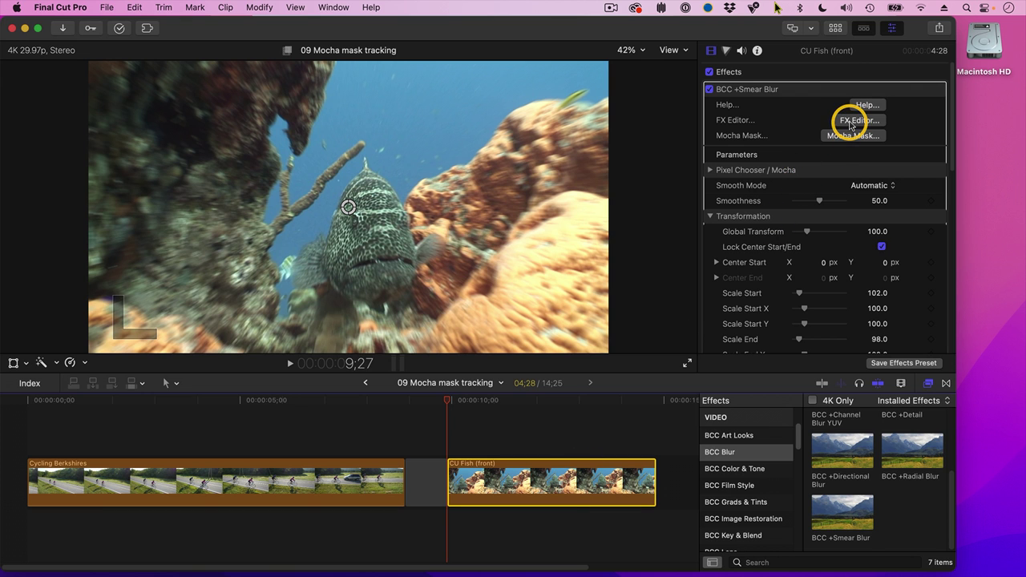
Step: Preview several Smear Blur presets in the FX Editor and apply 08. Streaking Down to the fish clip
left_click(850, 121)
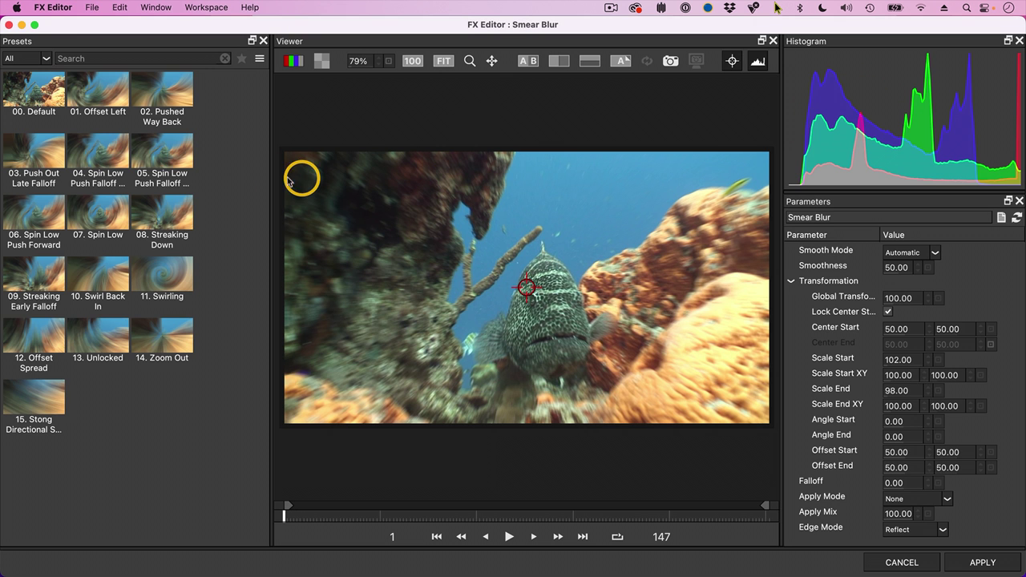
left_click(99, 89)
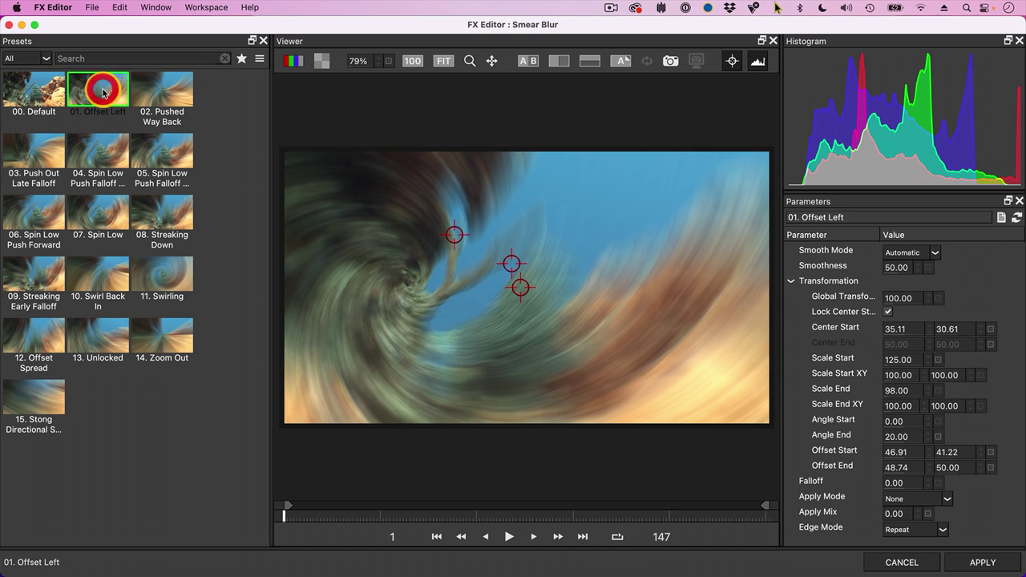
left_click(151, 98)
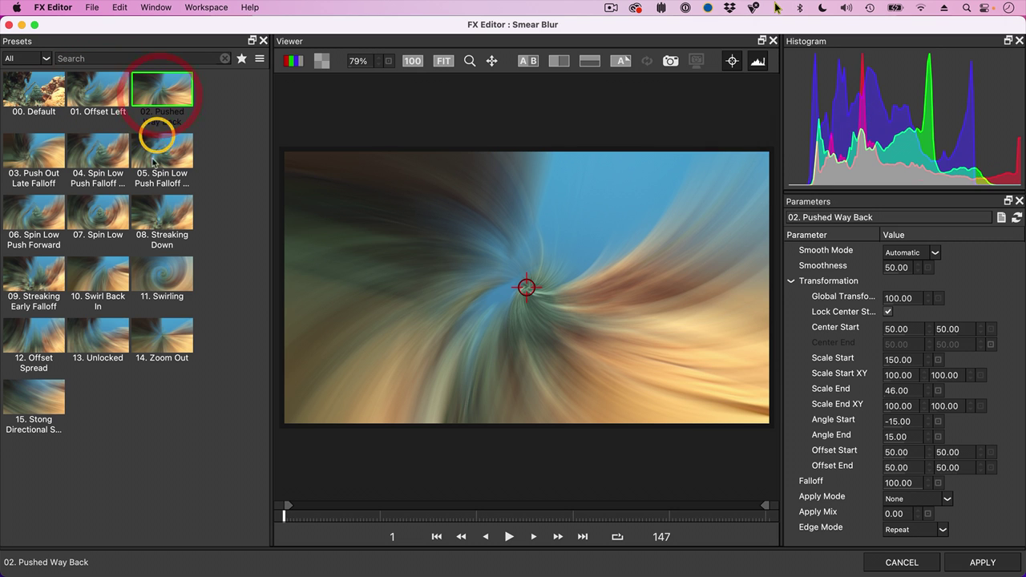
left_click(102, 212)
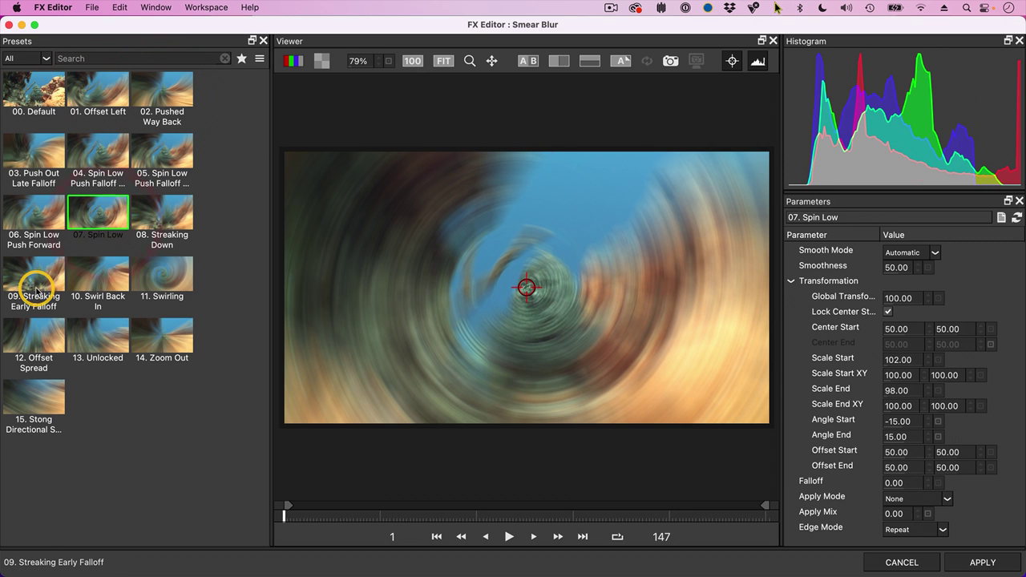
left_click(35, 290)
left_click(35, 341)
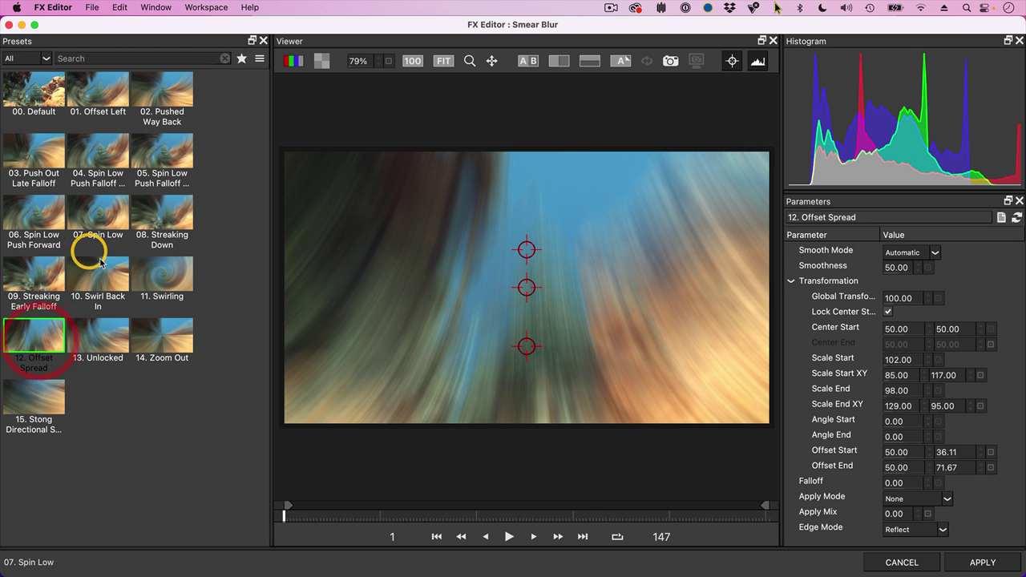
left_click(162, 335)
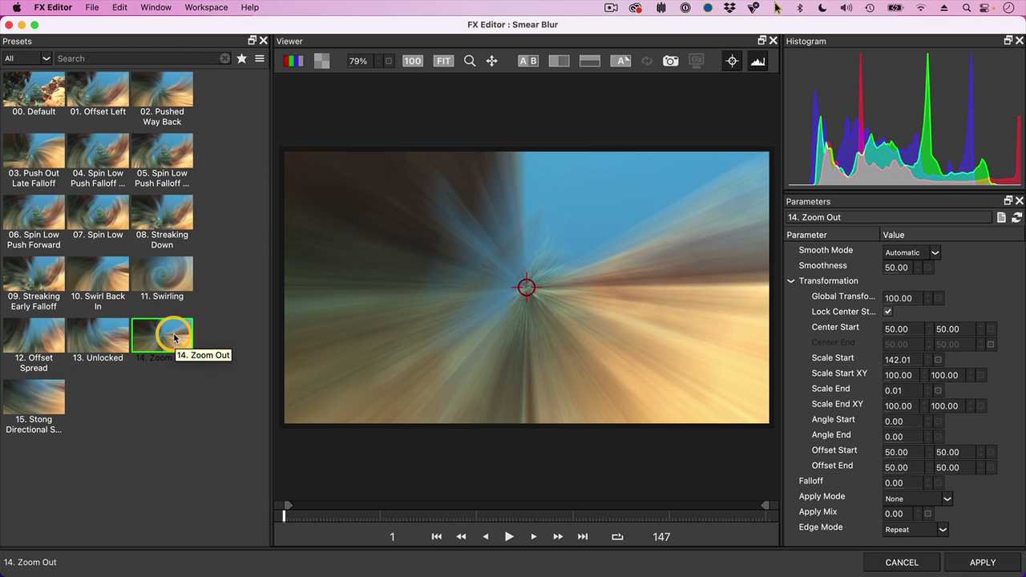
left_click(108, 337)
left_click(40, 396)
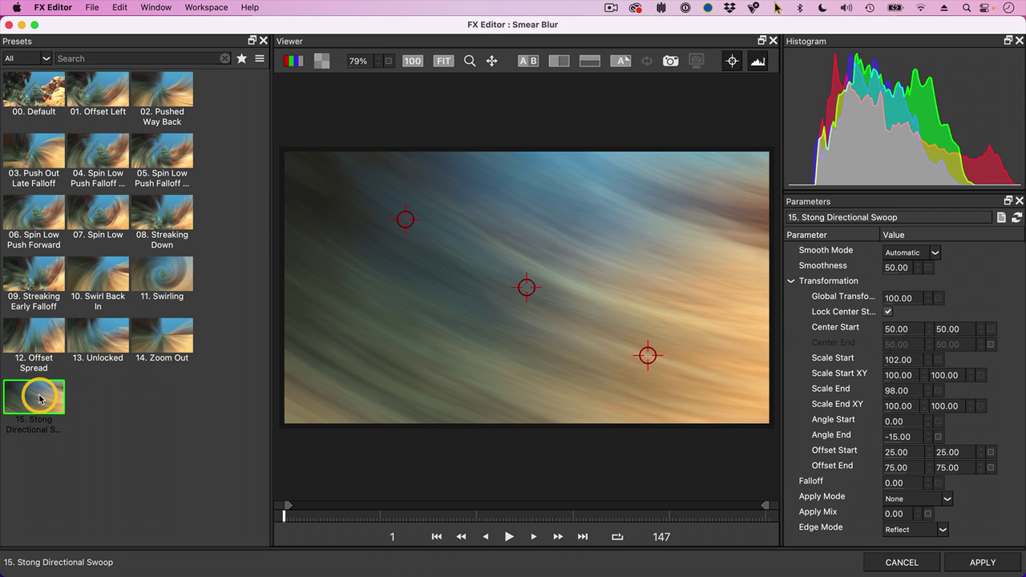
left_click(160, 218)
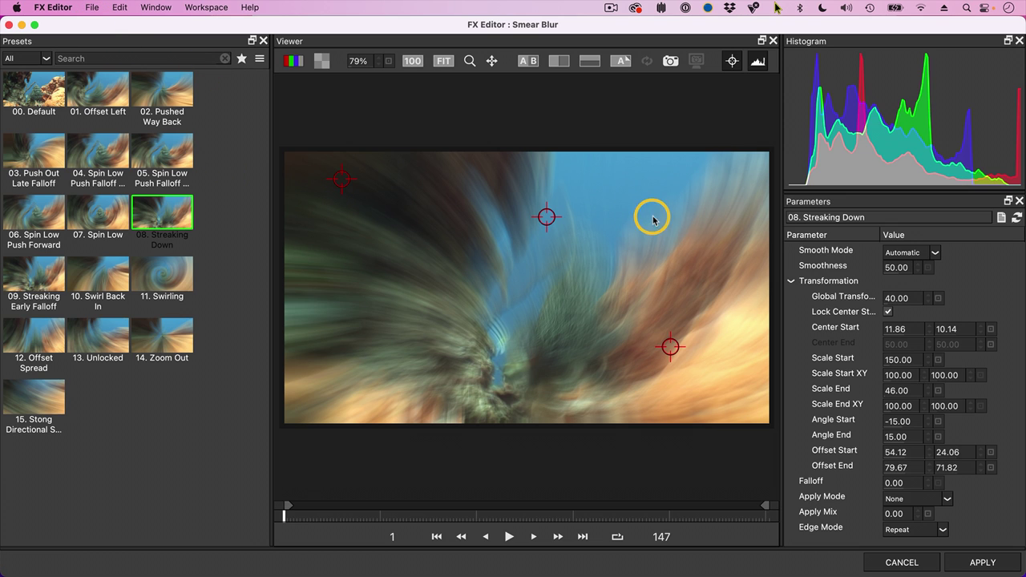
left_click(983, 562)
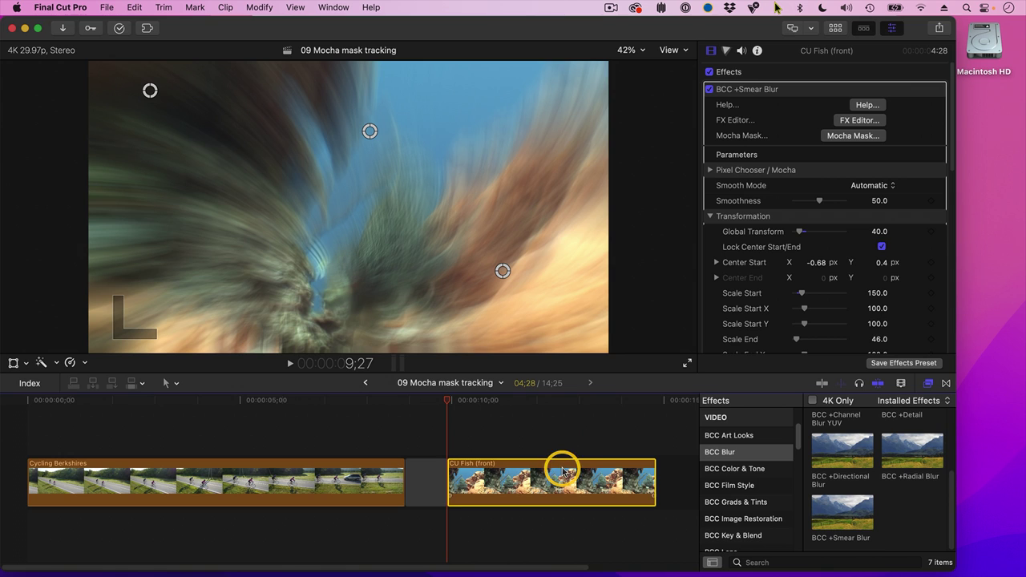
Step: Open the Smear Blur's Mocha mask, draw an ellipse around the fish and pull its upper-left control point slightly inward
left_click(861, 138)
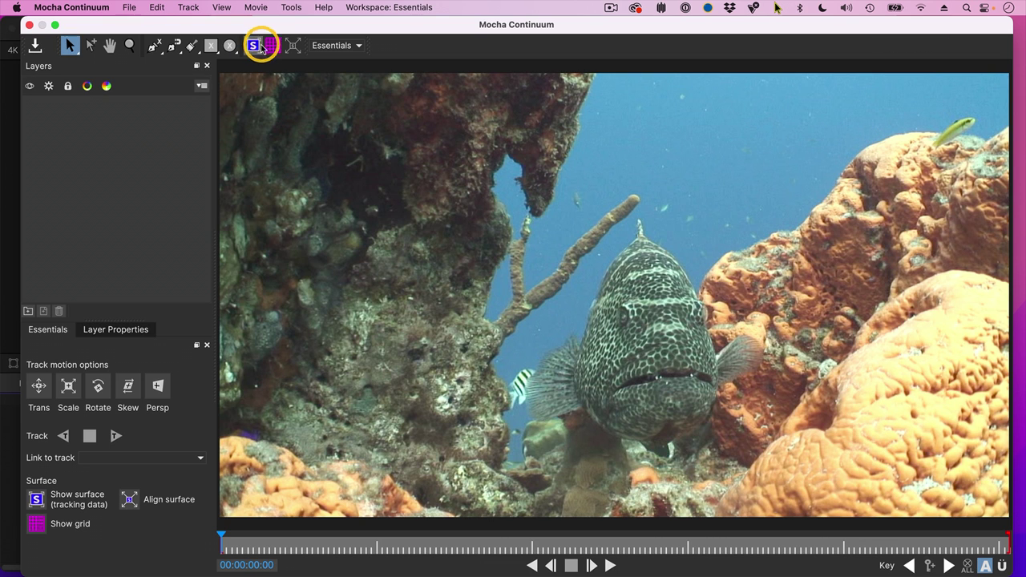
left_click(230, 46)
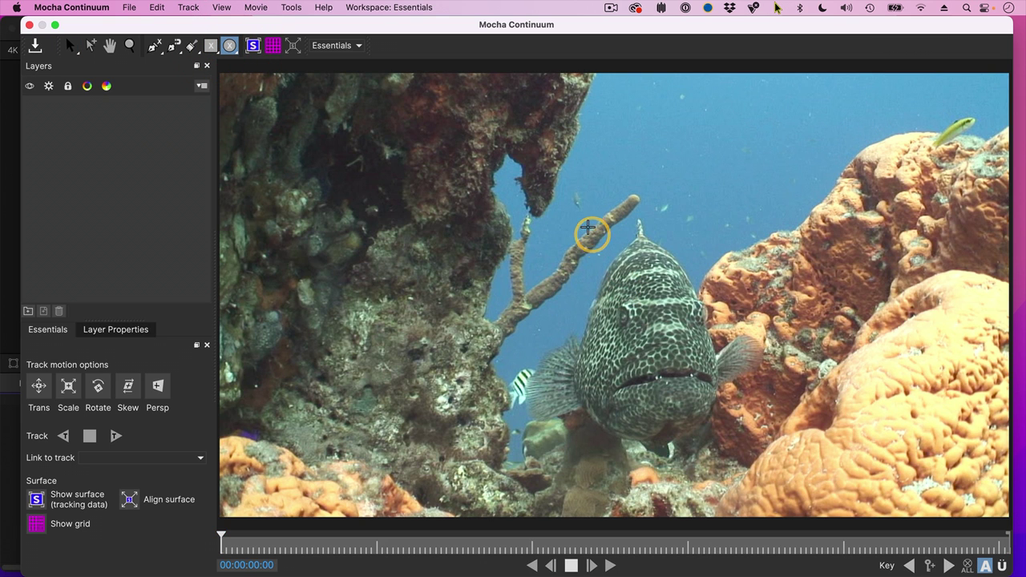
left_click_drag(572, 219, 769, 454)
left_click(769, 454)
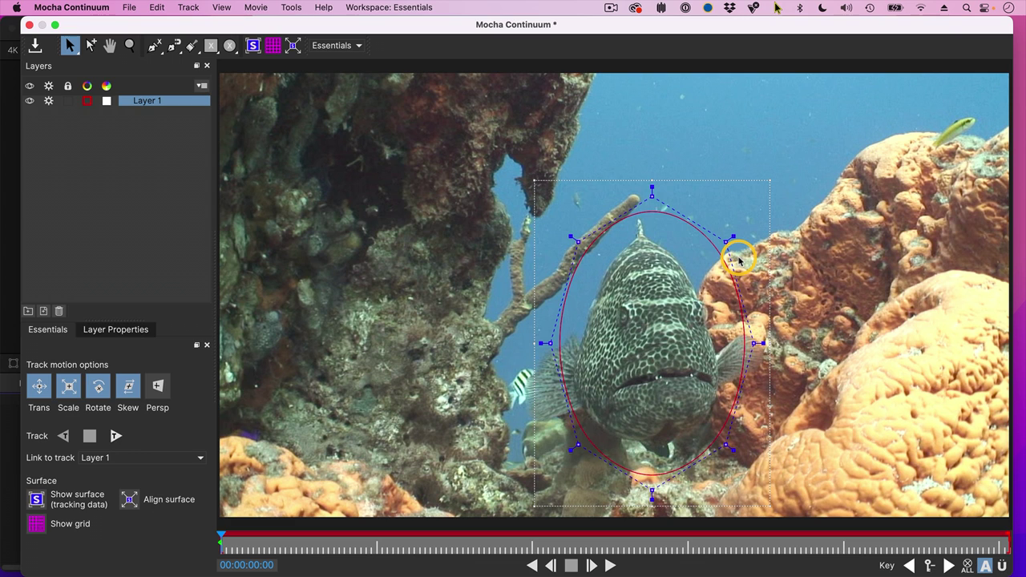
left_click(587, 249)
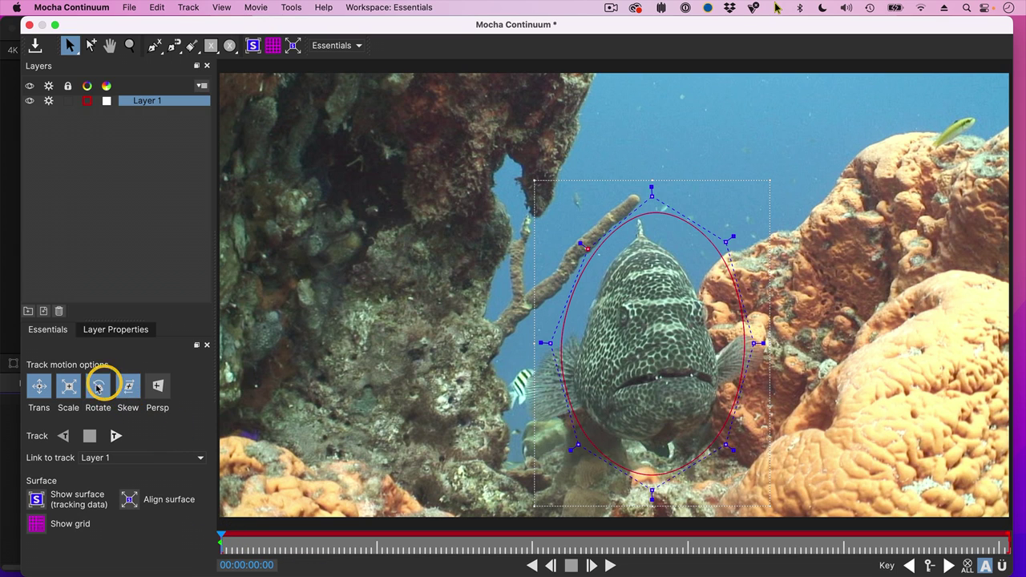
Step: Limit the ellipse layer's track motion to Trans only, track it forward through the clip, and review the track
left_click(34, 390)
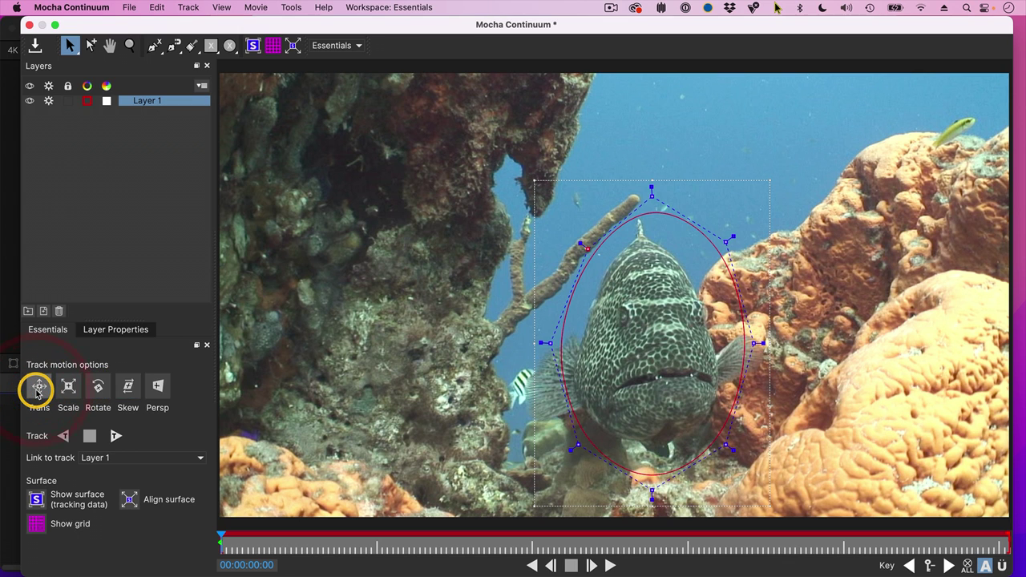
left_click(40, 399)
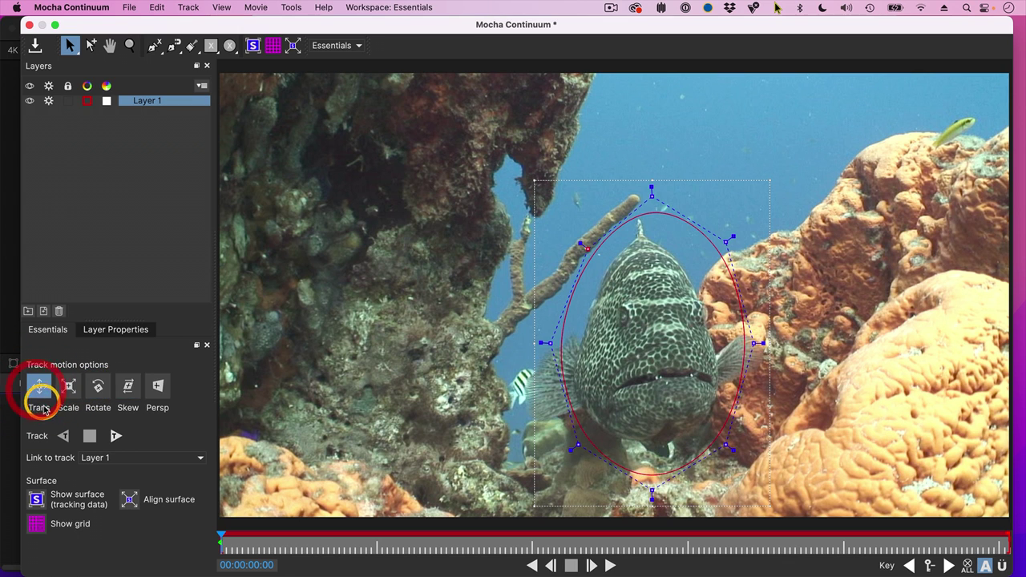
left_click(117, 436)
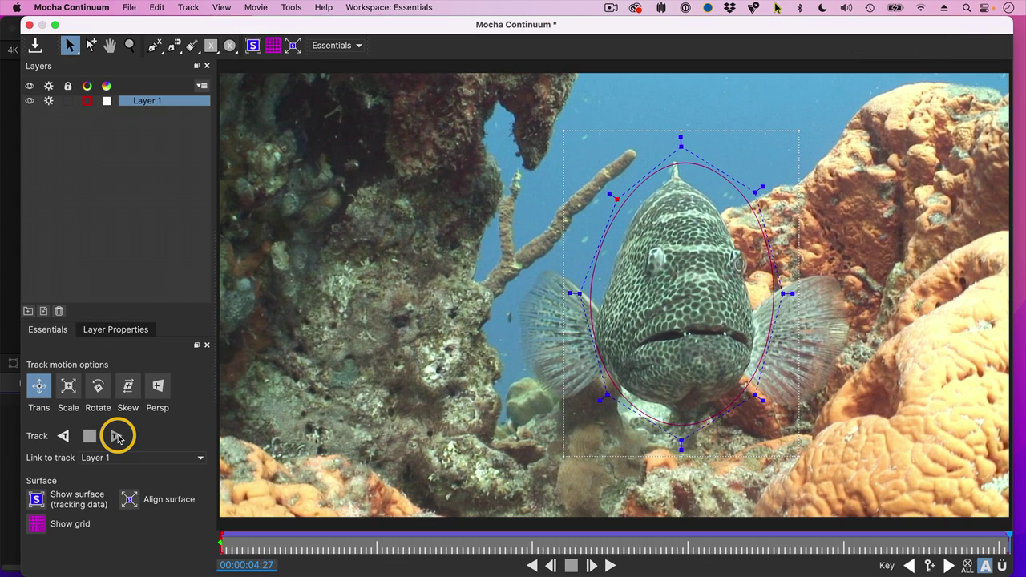
left_click(117, 436)
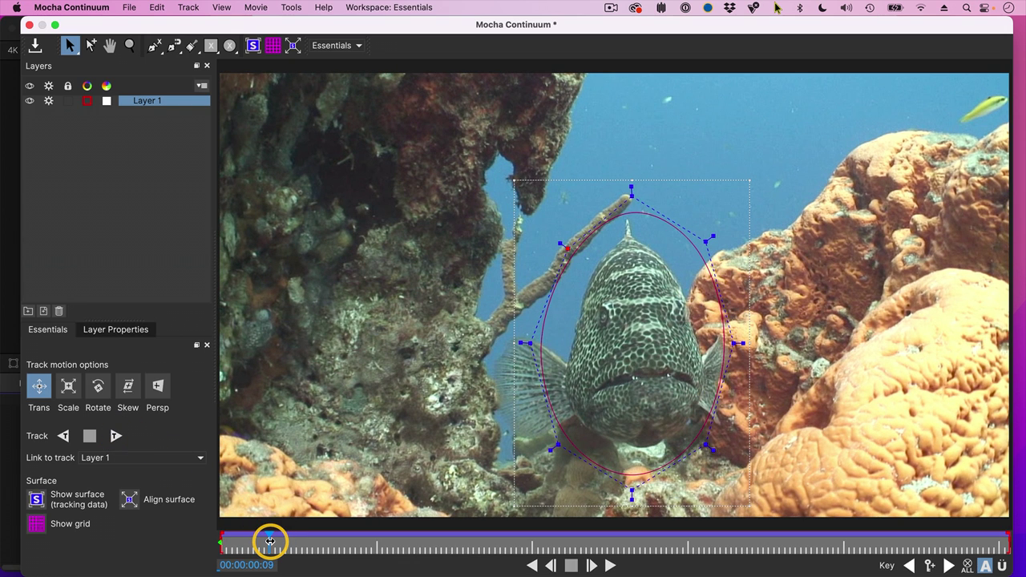
Step: Return to the first frame, then close Mocha and save the tracked mask to the Smear Blur effect
key("Home")
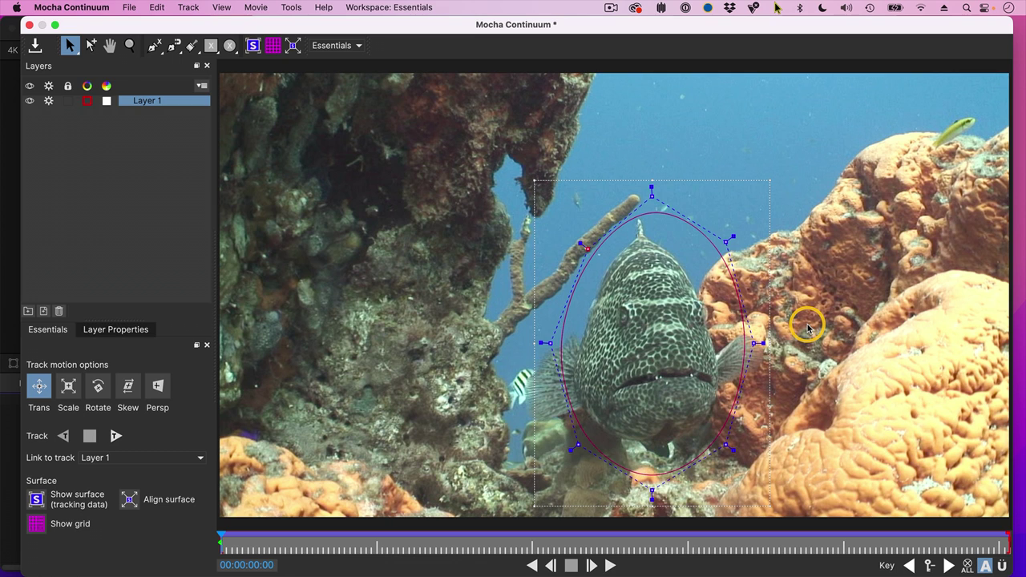
left_click(29, 25)
left_click(730, 325)
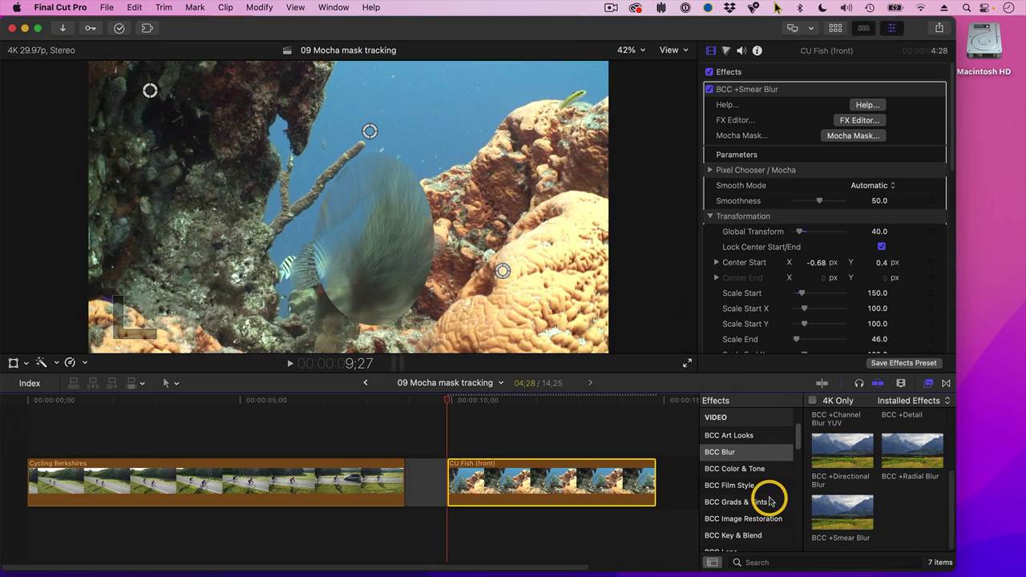
Step: Apply the BCC +Black and White effect from BCC Color & Tone to the CU Fish (front) clip
scroll(763, 493, "down", 2)
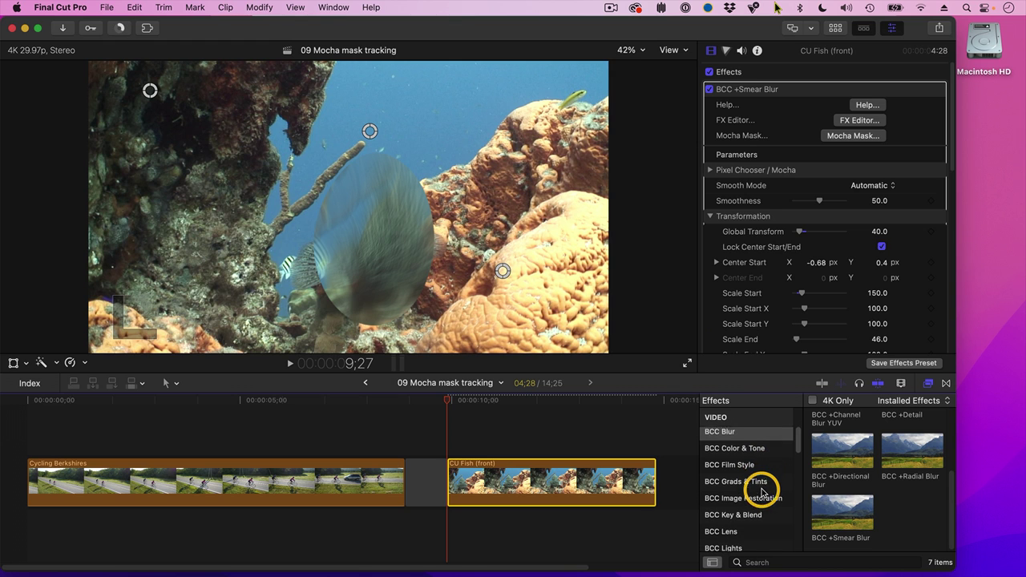
left_click(734, 439)
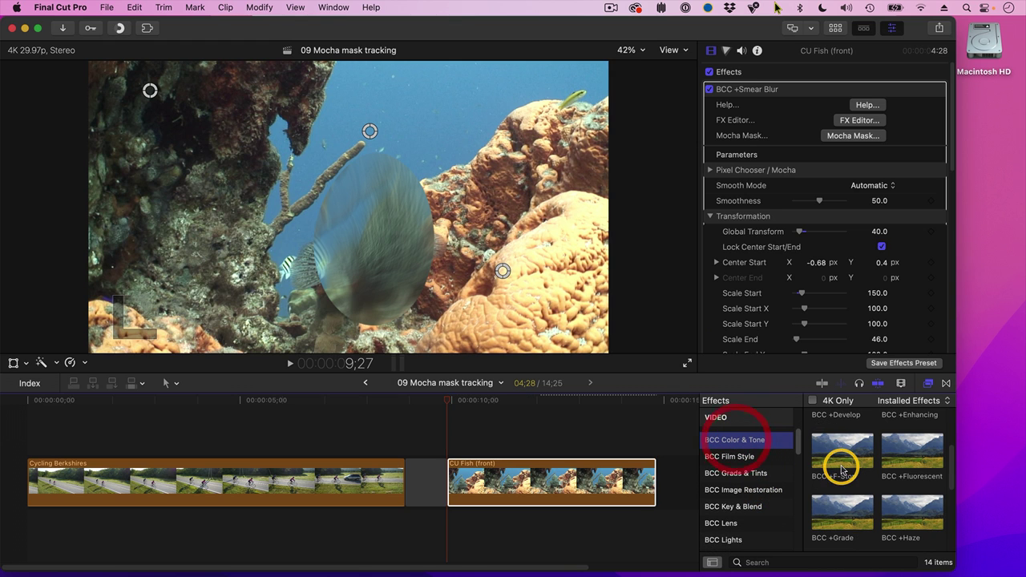
scroll(846, 498, "up", 2)
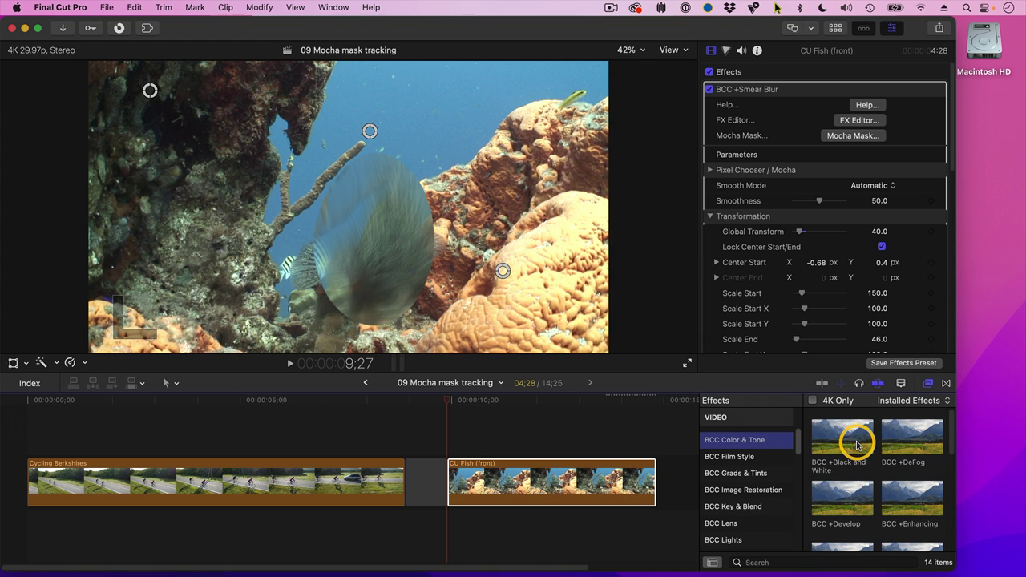
left_click_drag(847, 447, 542, 484)
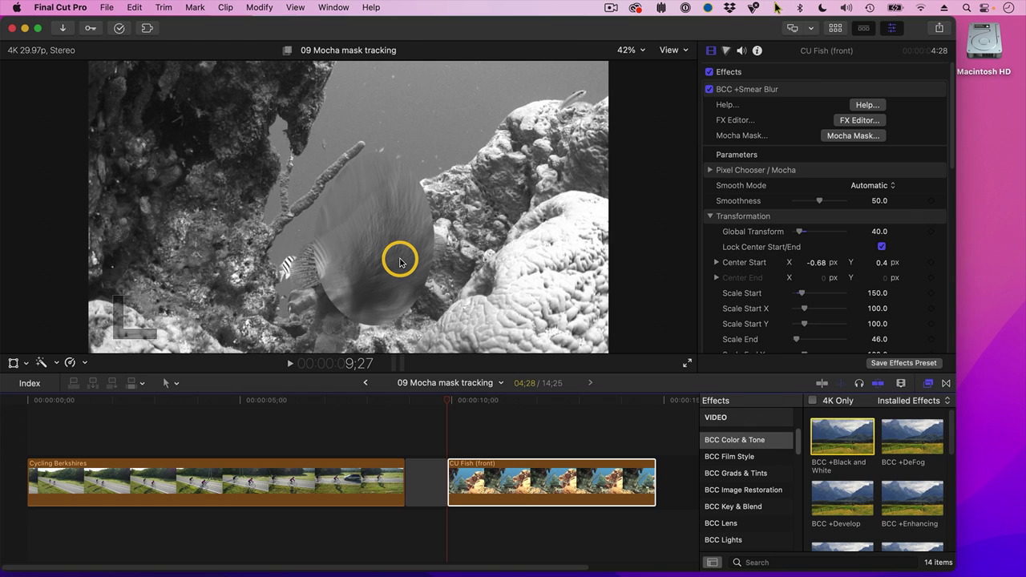
Step: Invert the Smear Blur's mask and set its Mask Feather to 31.0
left_click(710, 169)
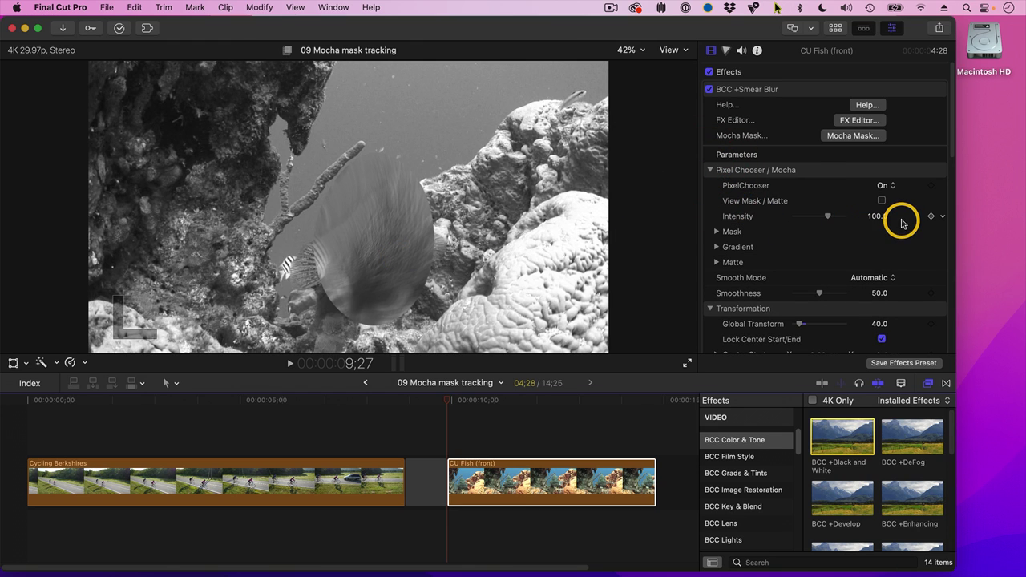
left_click(716, 232)
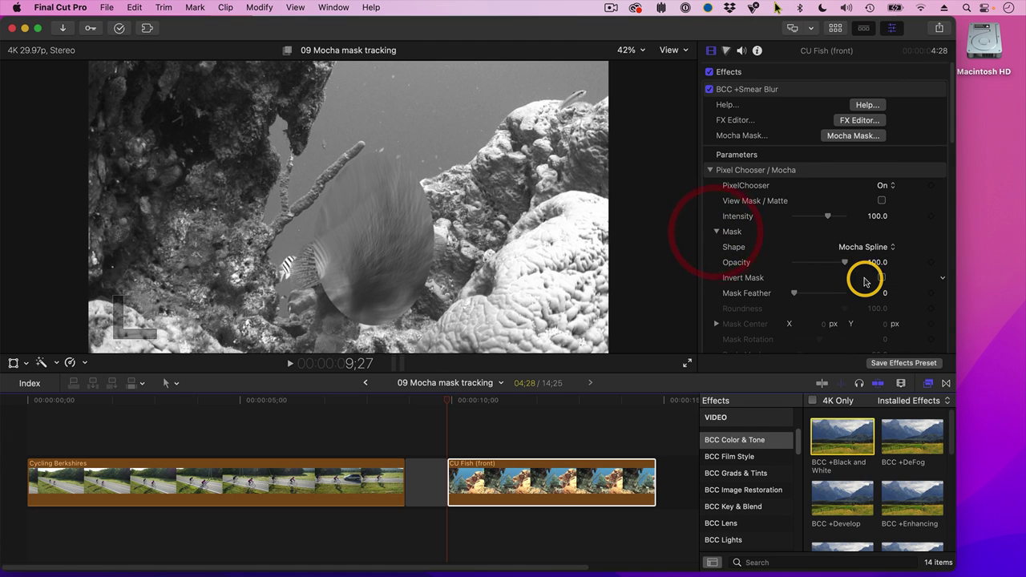
left_click(882, 279)
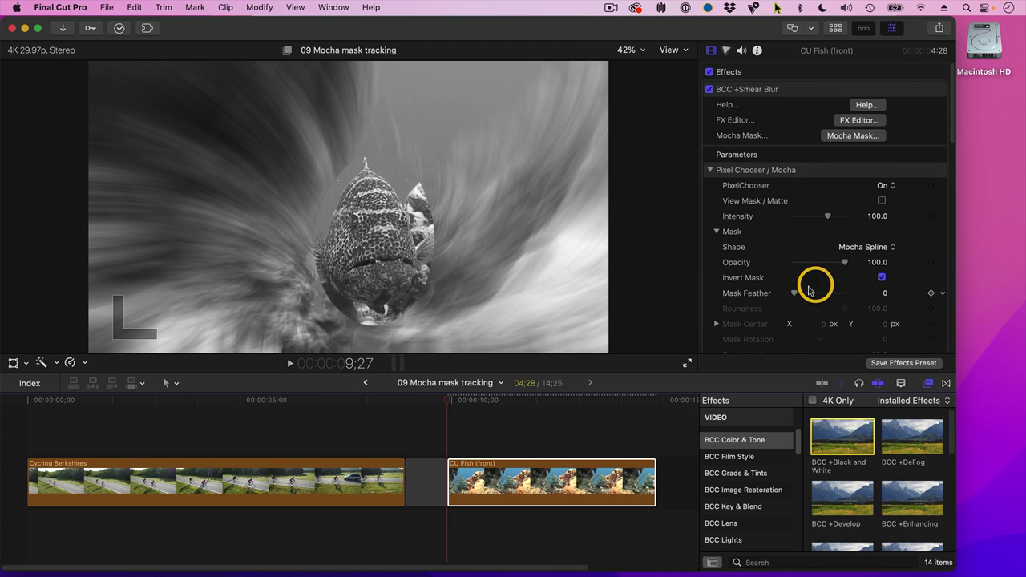
left_click_drag(794, 294, 800, 294)
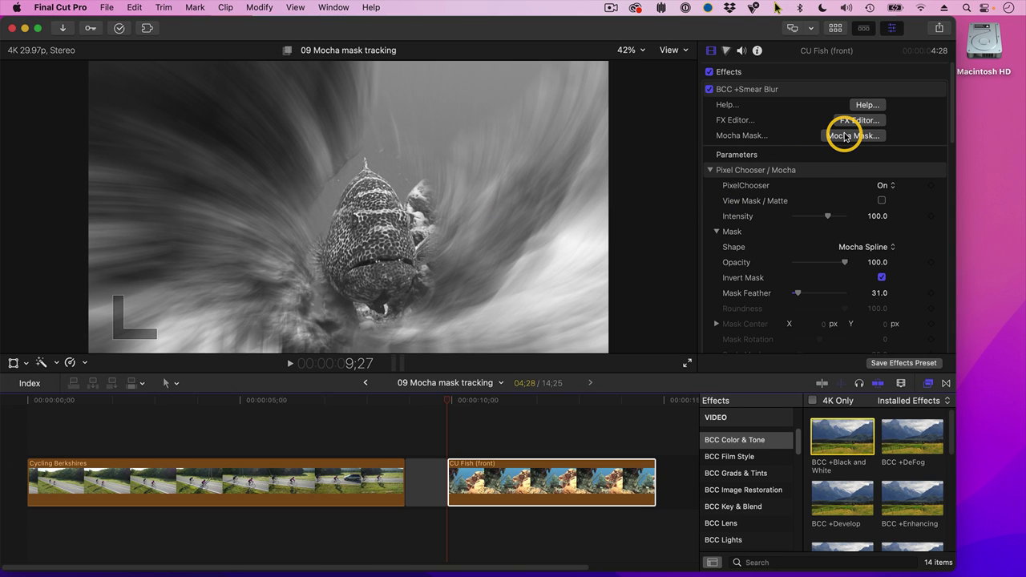
Step: Open the Smear Blur's Mocha mask and draw a closed X-spline around the coral beside the fish, extending beyond the frame edges
left_click(843, 136)
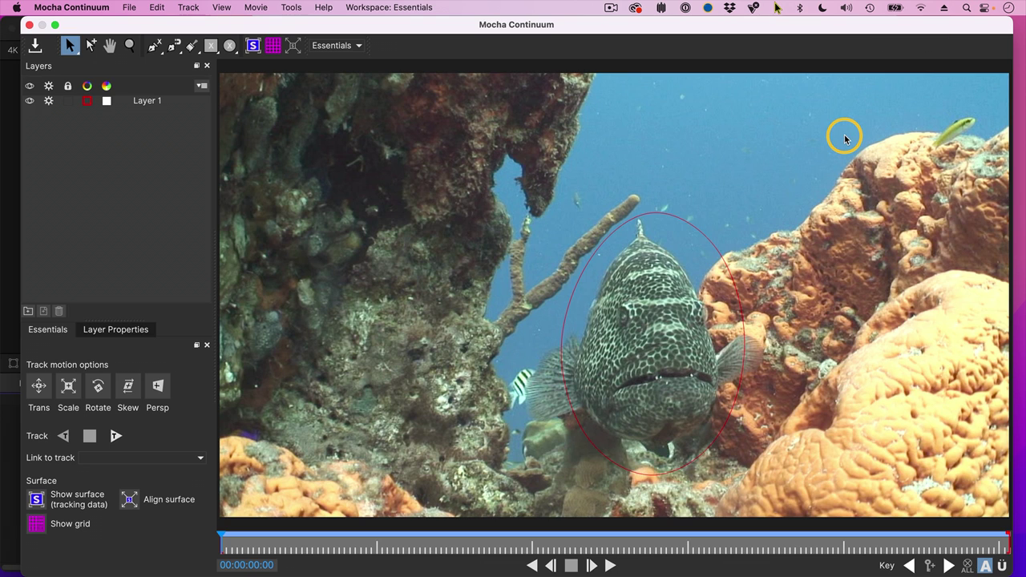
left_click(152, 46)
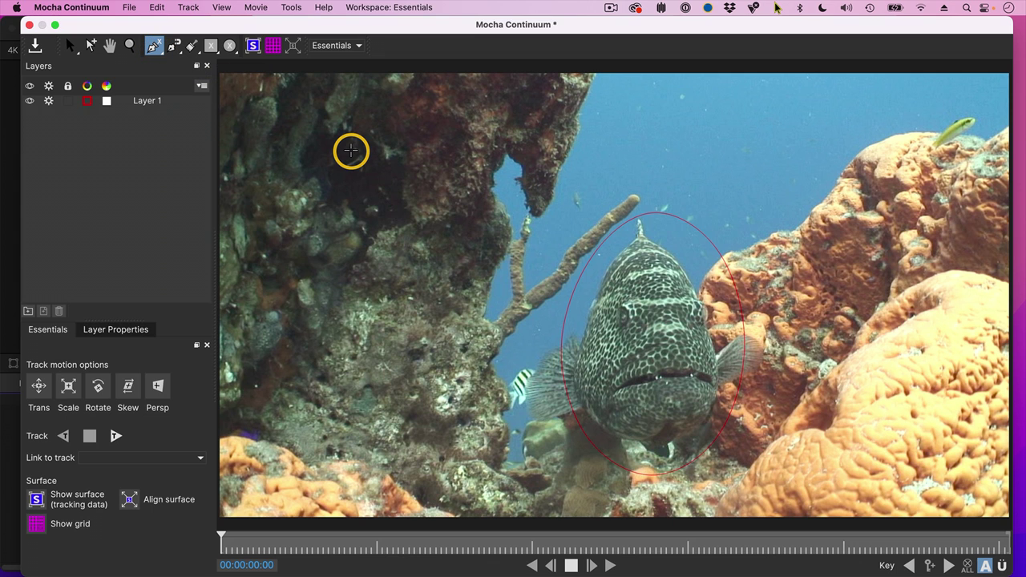
scroll(351, 150, "down", 2)
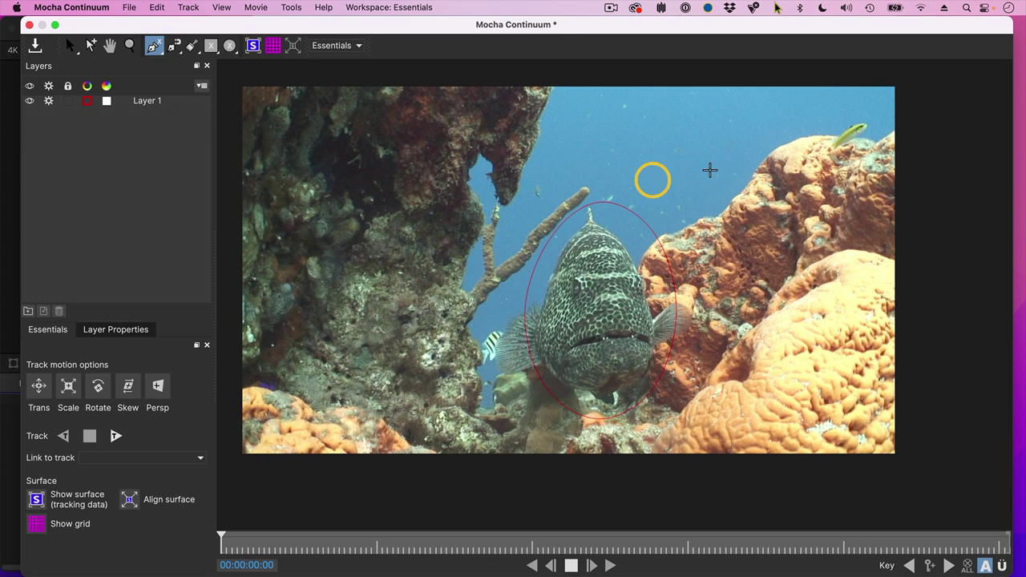
left_click(902, 123)
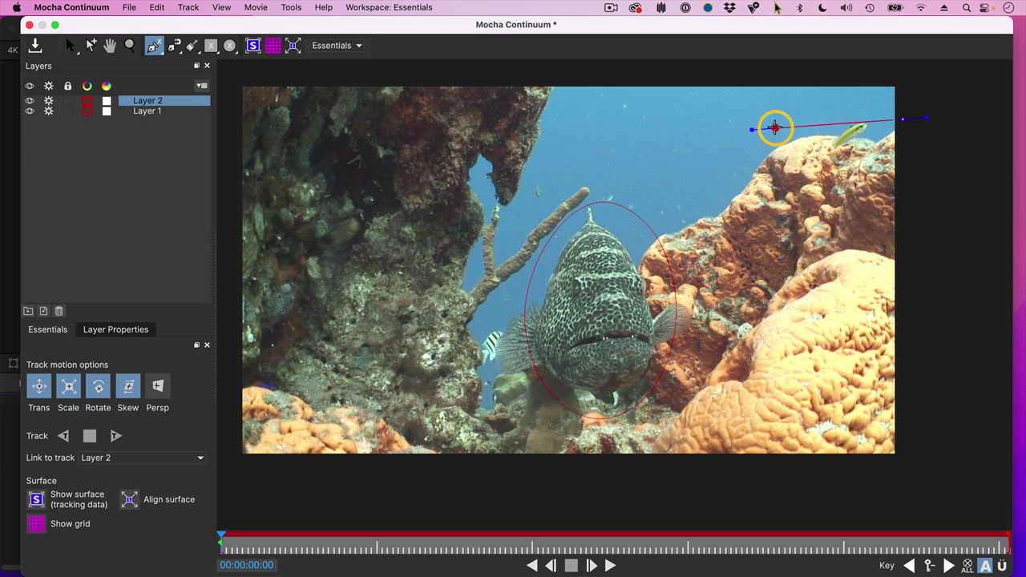
left_click_drag(775, 128, 774, 126)
left_click_drag(644, 239, 639, 245)
mouse_move(673, 358)
left_mouse_down()
mouse_move(676, 347)
mouse_move(666, 357)
left_mouse_up()
left_click_drag(622, 440, 557, 428)
left_click(561, 476)
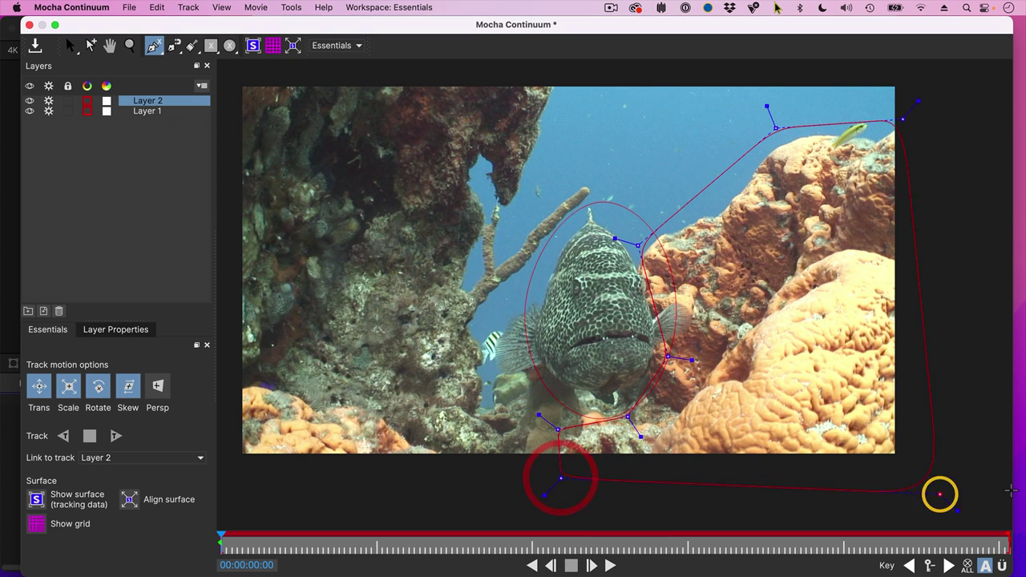
left_click(943, 453)
left_click_drag(944, 450, 935, 470)
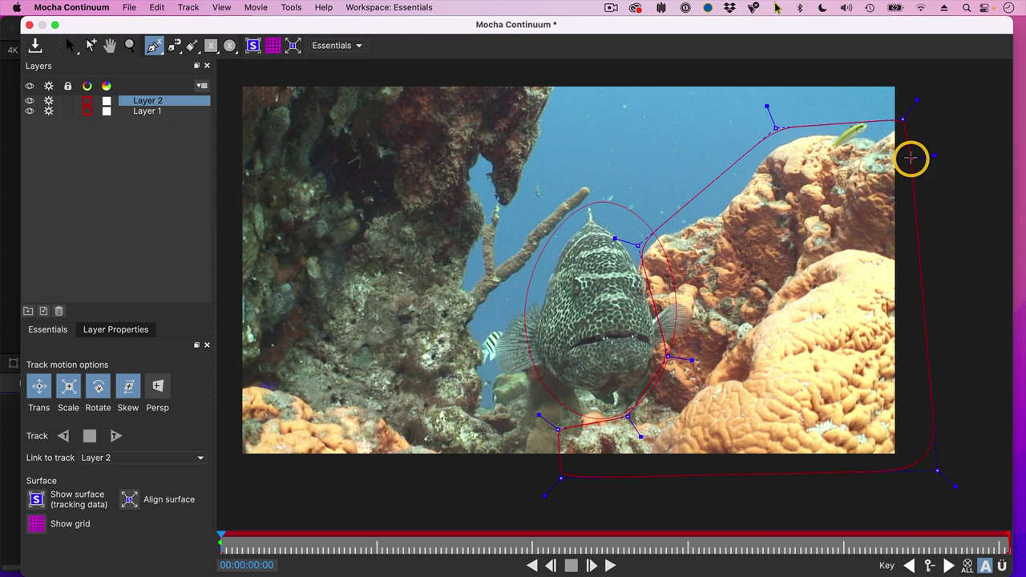
left_click(902, 120)
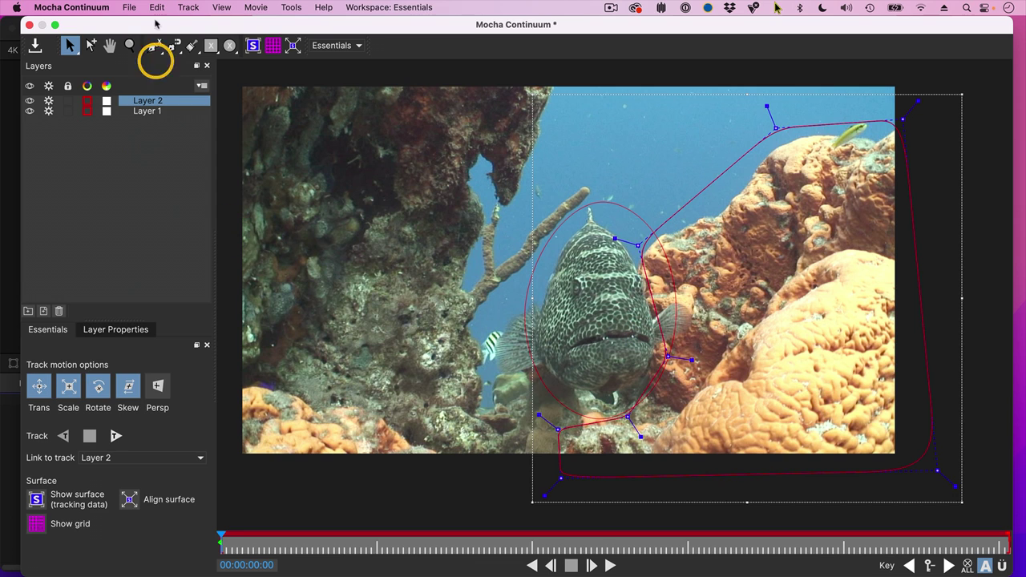
Step: Export the Mocha project to the desktop as Rock.mocha, then close Mocha and save the mask changes
left_click(129, 9)
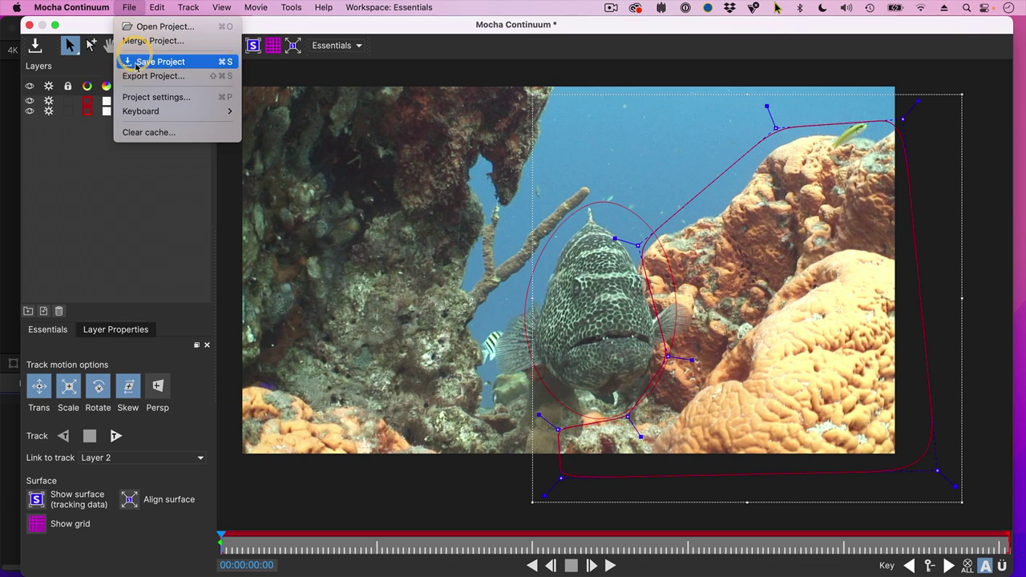
left_click(137, 76)
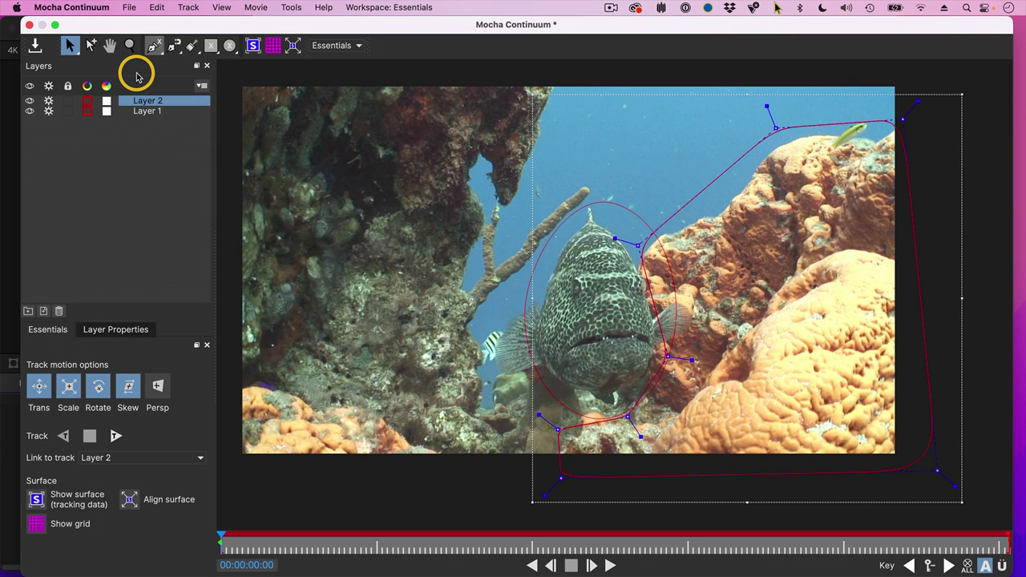
key("Return")
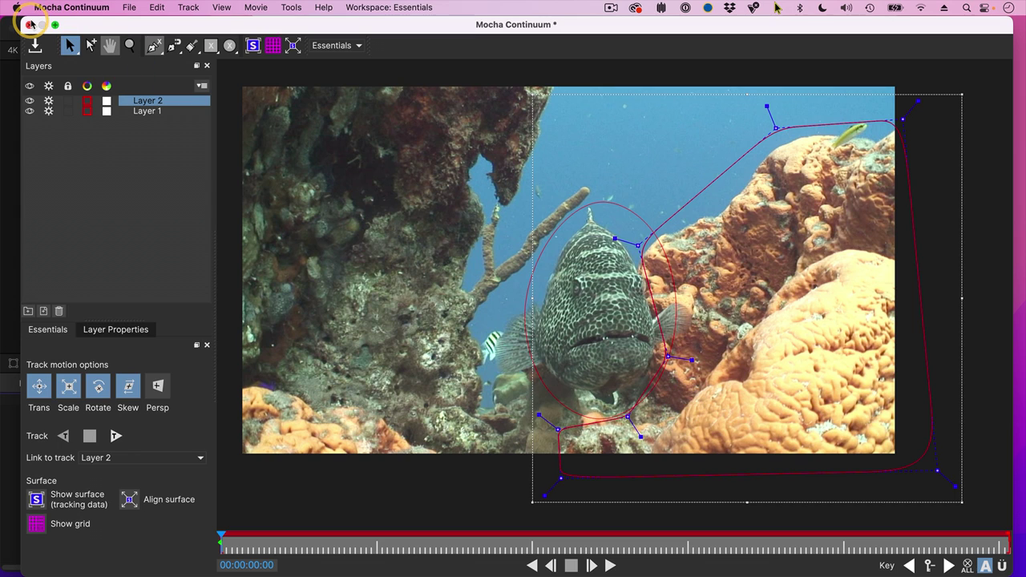
left_click(30, 24)
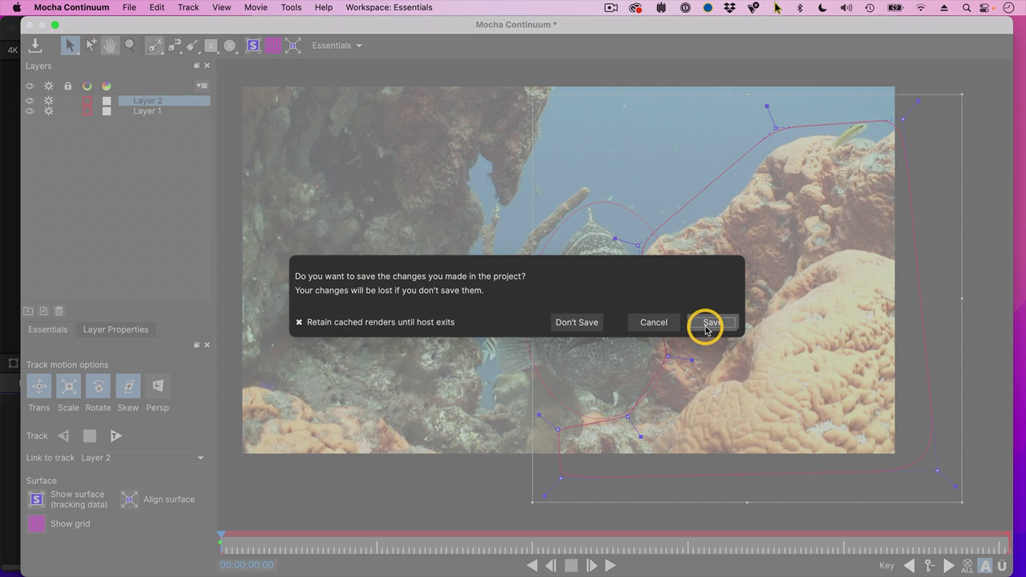
left_click(705, 325)
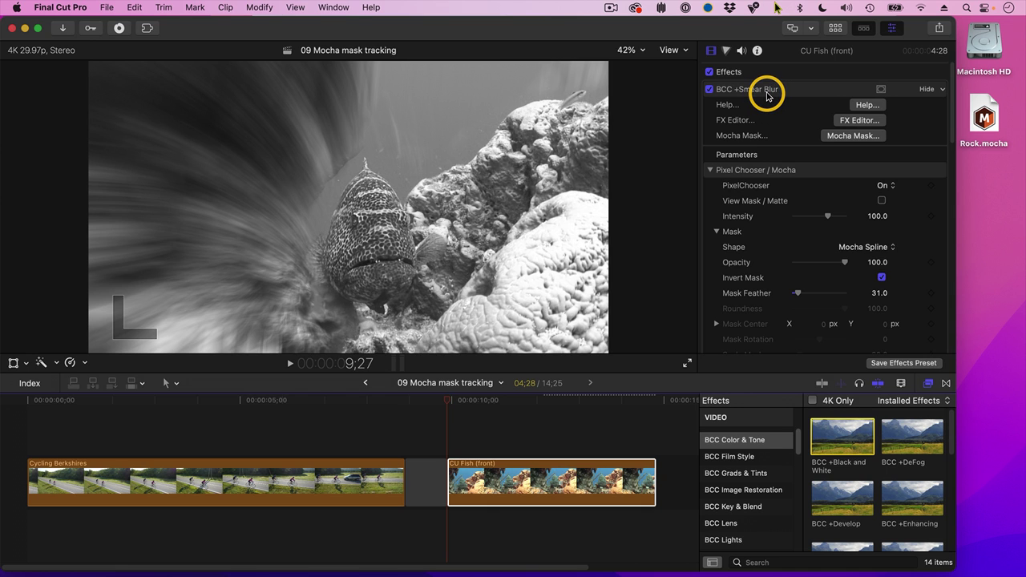
Step: Collapse the Smear Blur settings, expand the BCC +Black and White settings, and open that effect's Mocha mask
left_click(926, 89)
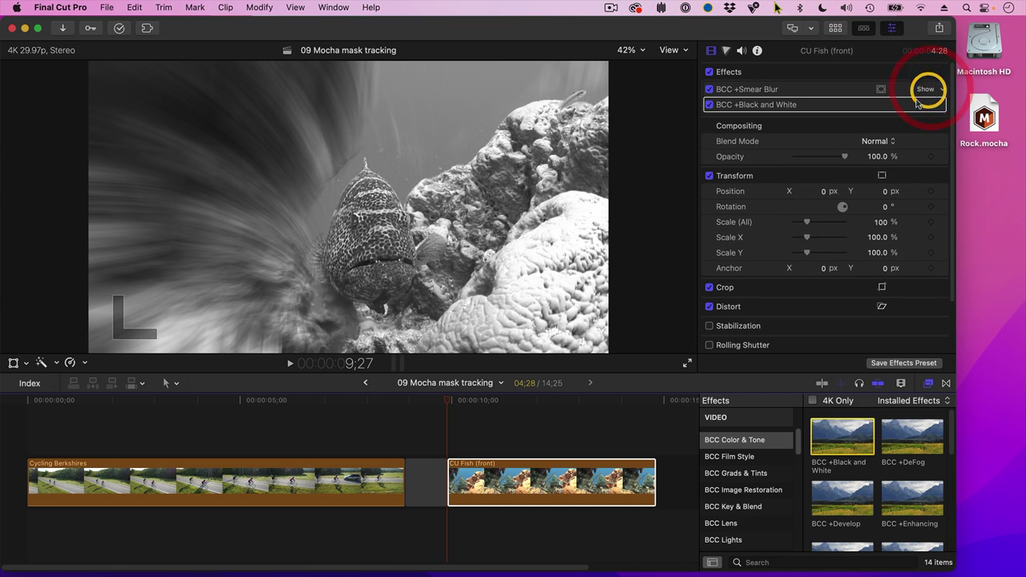
left_click(923, 104)
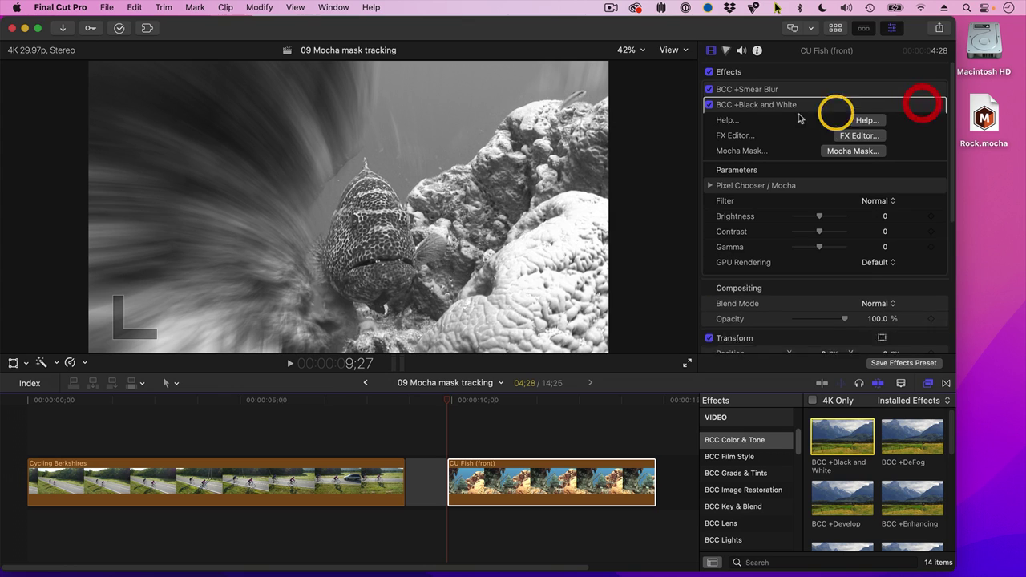
left_click(866, 152)
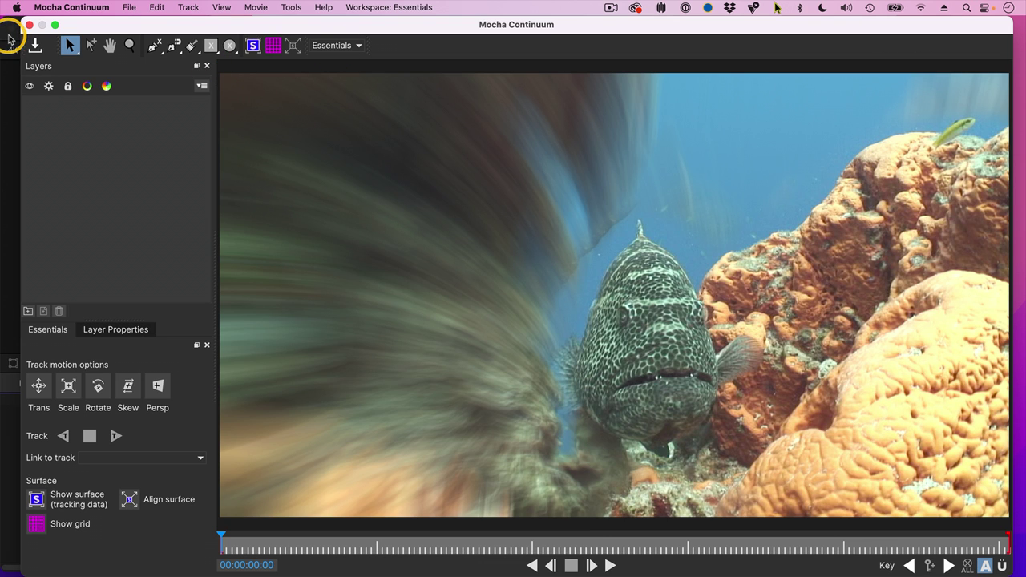
Step: Merge Rock.mocha from the desktop into the Mocha project and delete Layer 1, the ellipse around the fish
left_click(128, 8)
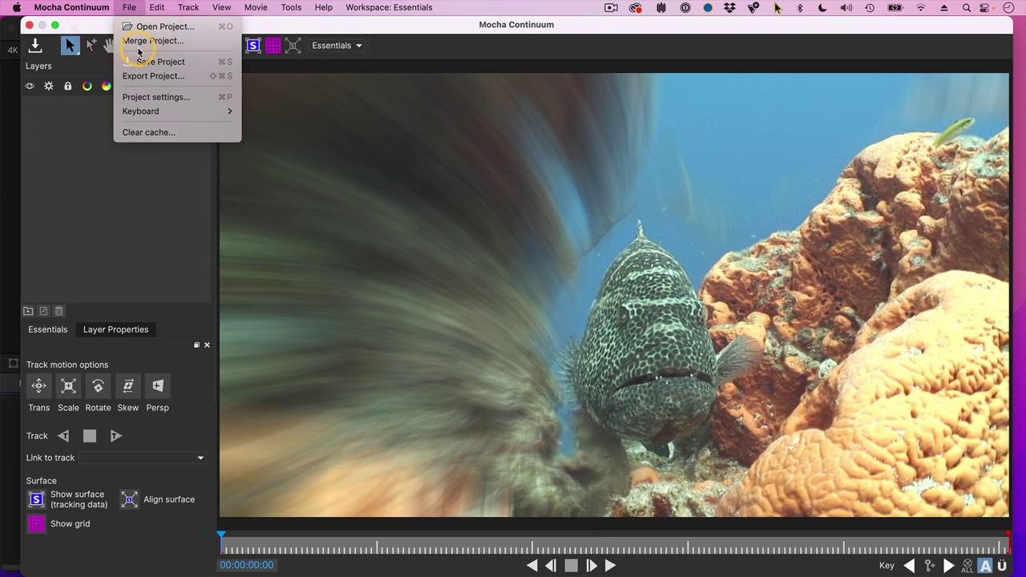
left_click(138, 42)
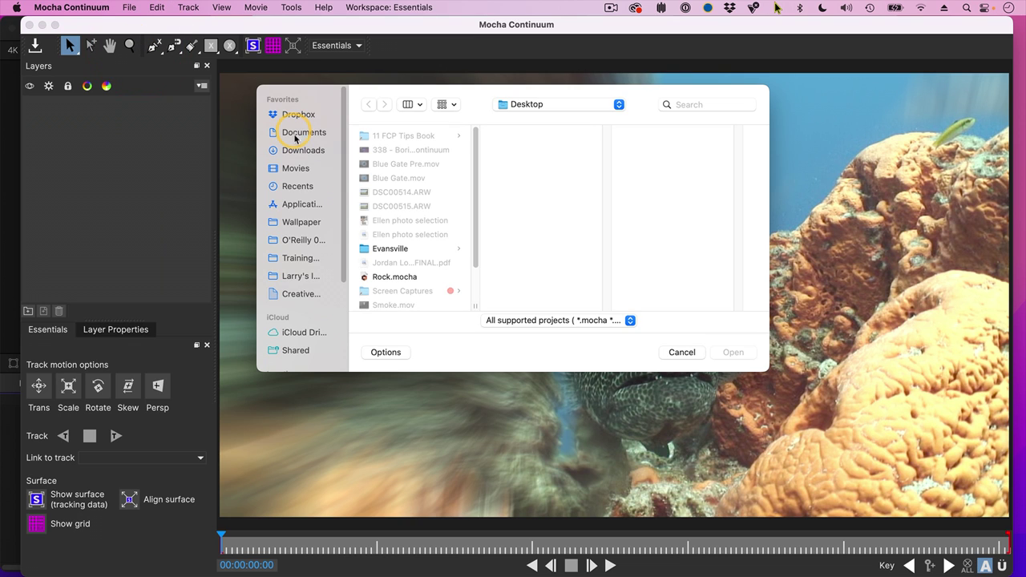
left_click(392, 277)
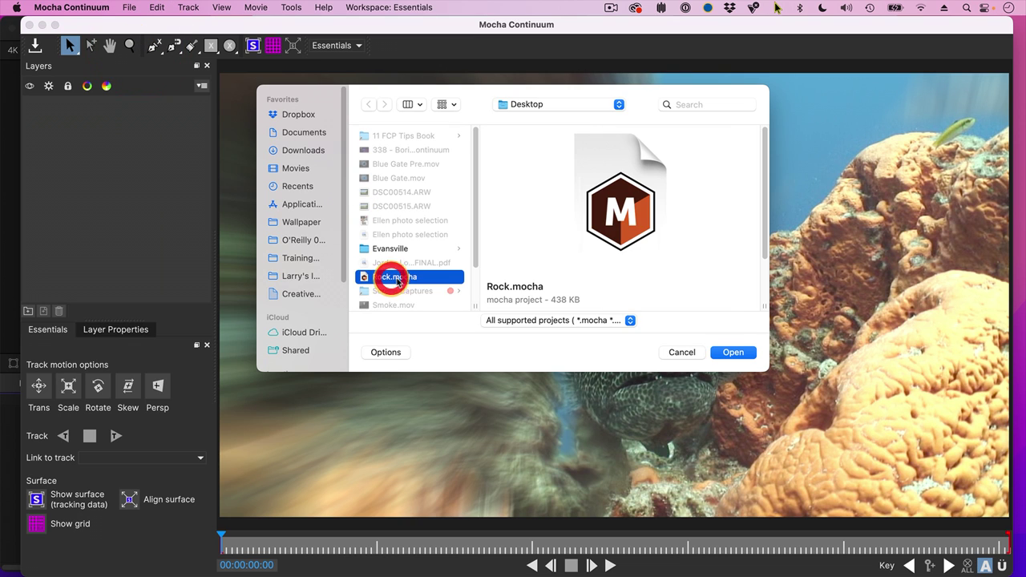
left_click(731, 353)
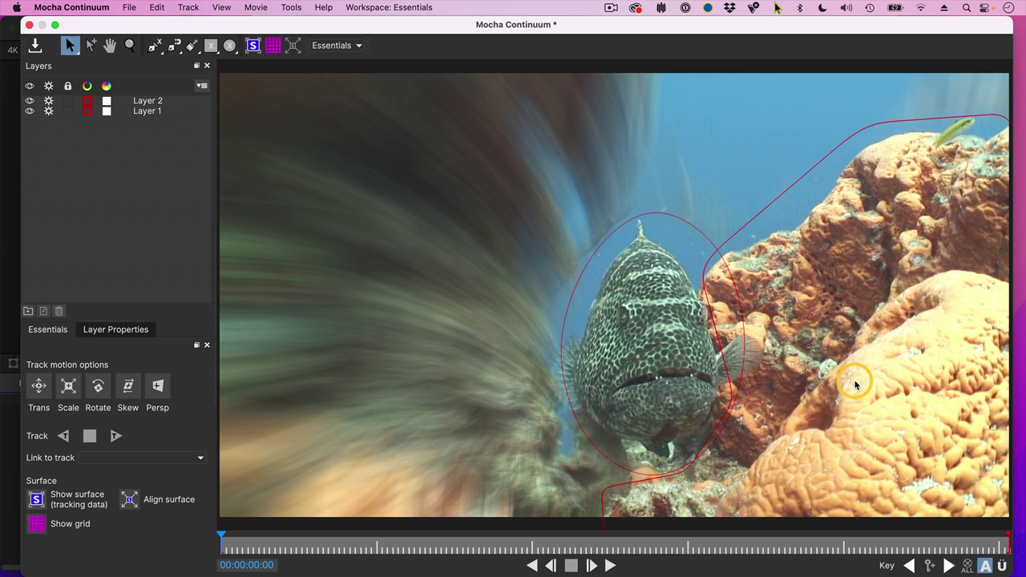
left_click(167, 112)
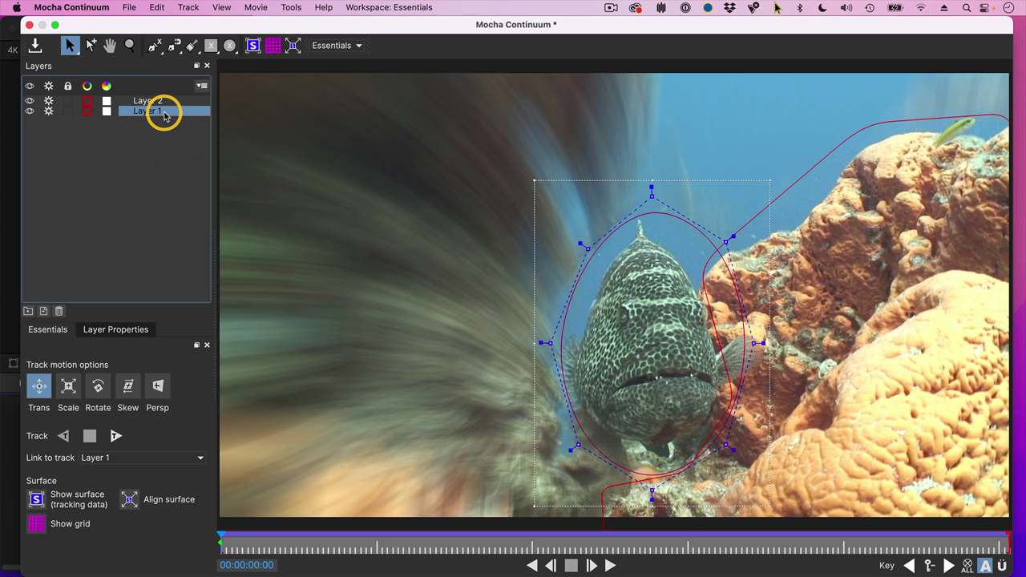
key("Delete")
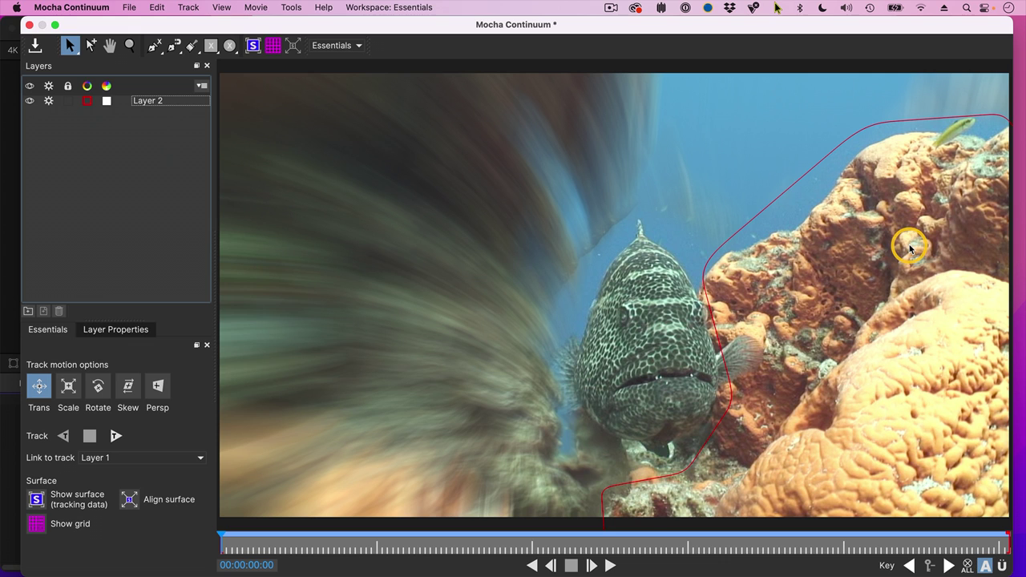
Step: Track the coral layer forward from the first frame and stop at 00:00:00:21
left_click(961, 233)
scroll(962, 233, "down", 1)
scroll(963, 236, "down", 2)
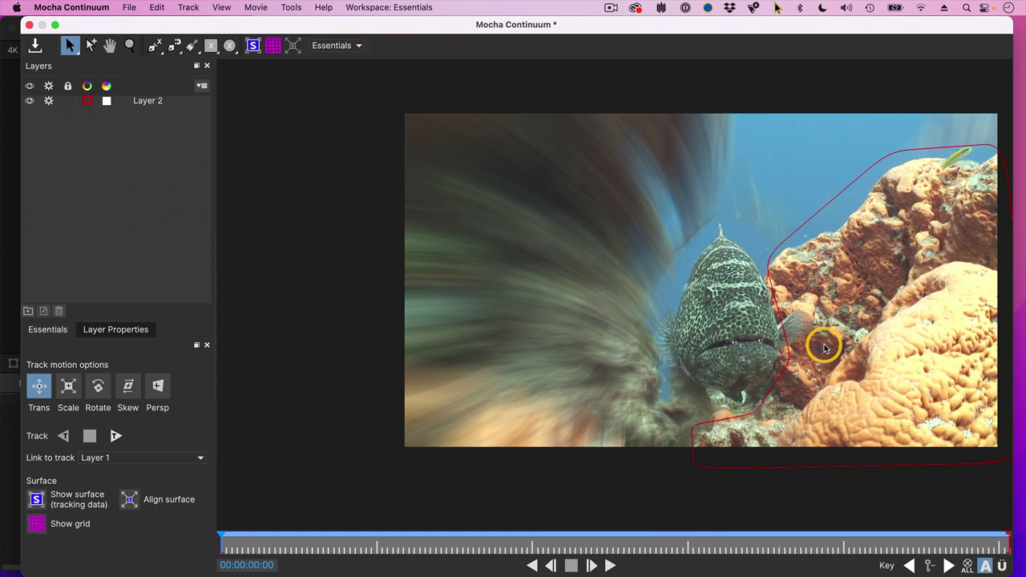
left_click(219, 533)
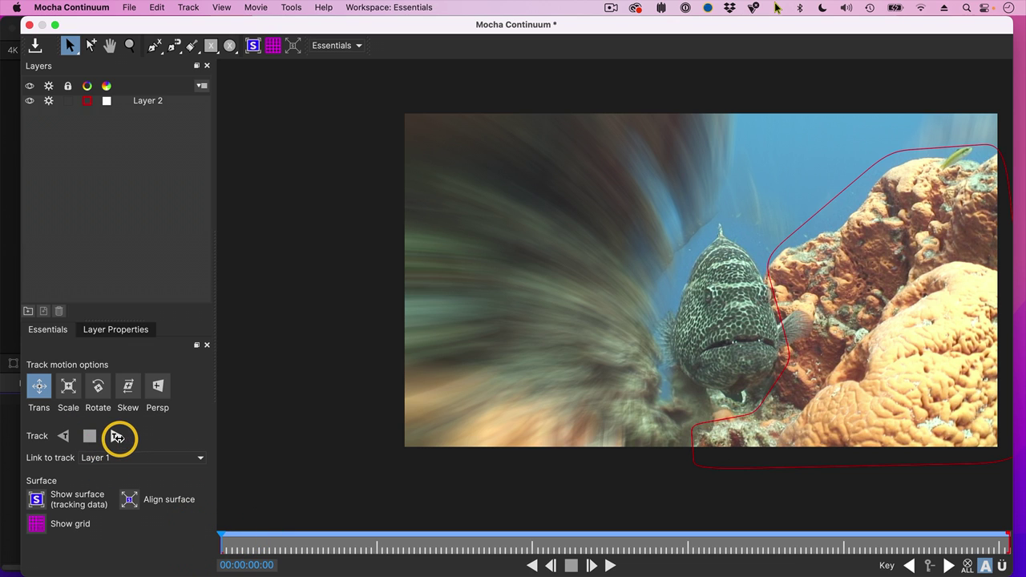
left_click(115, 436)
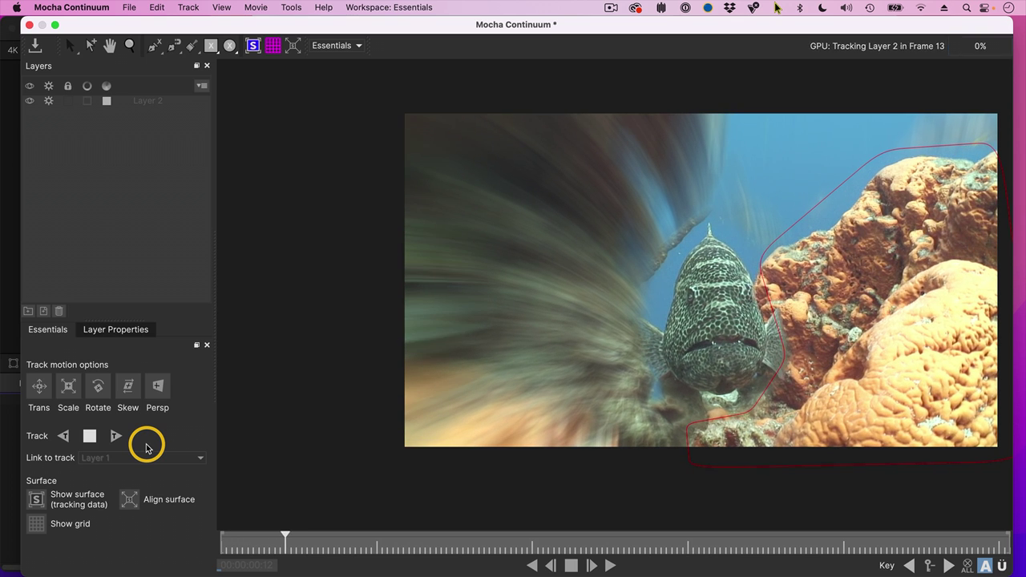
key("Escape")
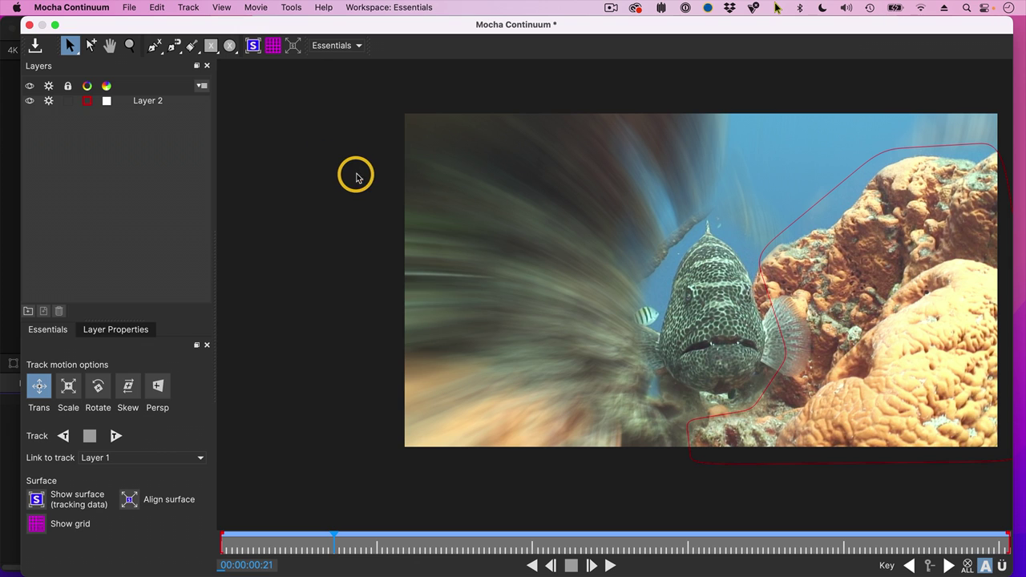
Step: At 00:00:00:21, move the coral spline's two points beside the fish slightly outward from the rock
left_click(785, 463)
left_click(754, 253)
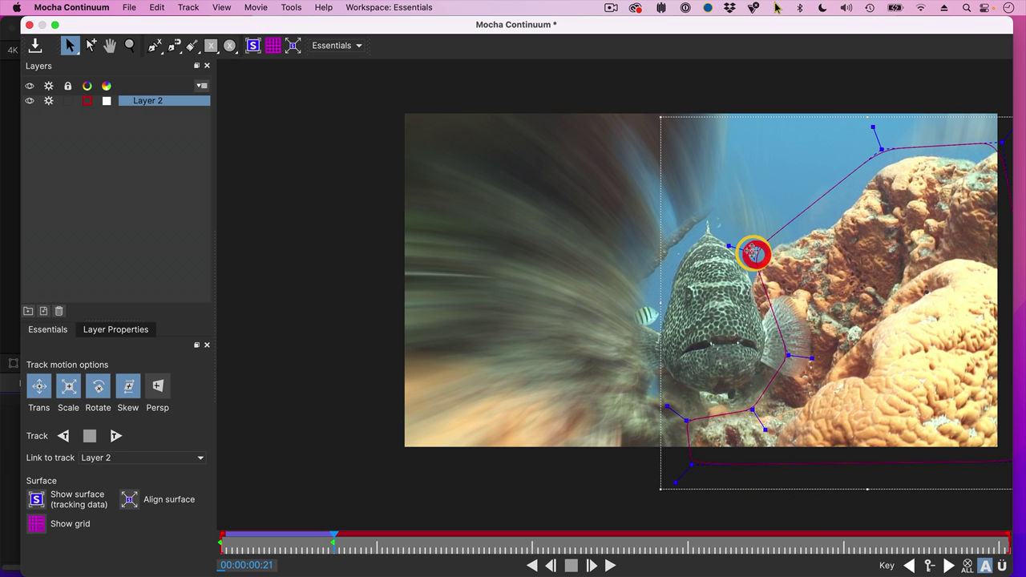
left_click_drag(754, 254, 745, 243)
left_click_drag(788, 357, 778, 355)
Step: Limit Layer 2's track motion to Trans only, retrack it forward from the first frame, and stop at 00:00:02:17
left_click(120, 436)
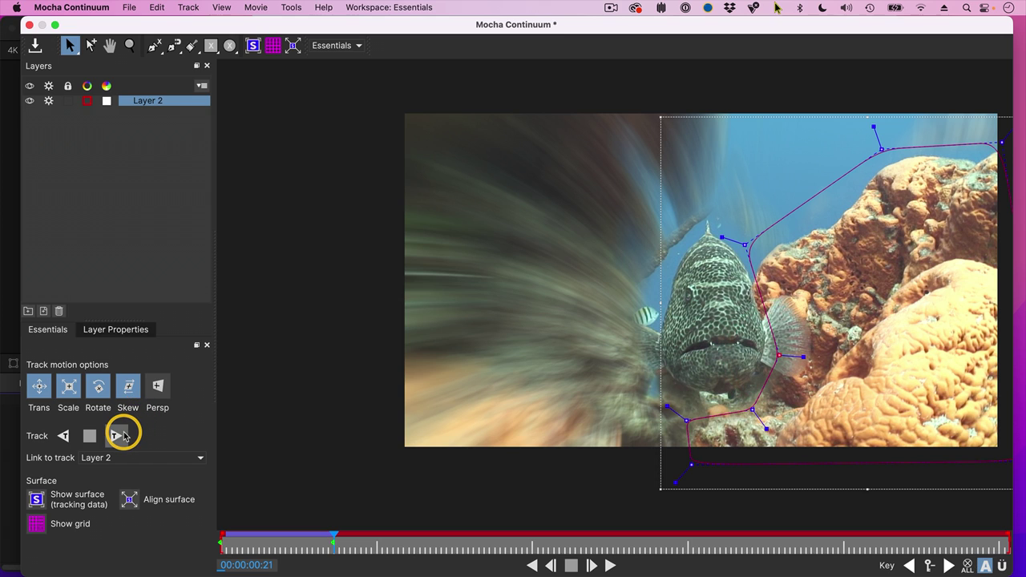
left_click(40, 388)
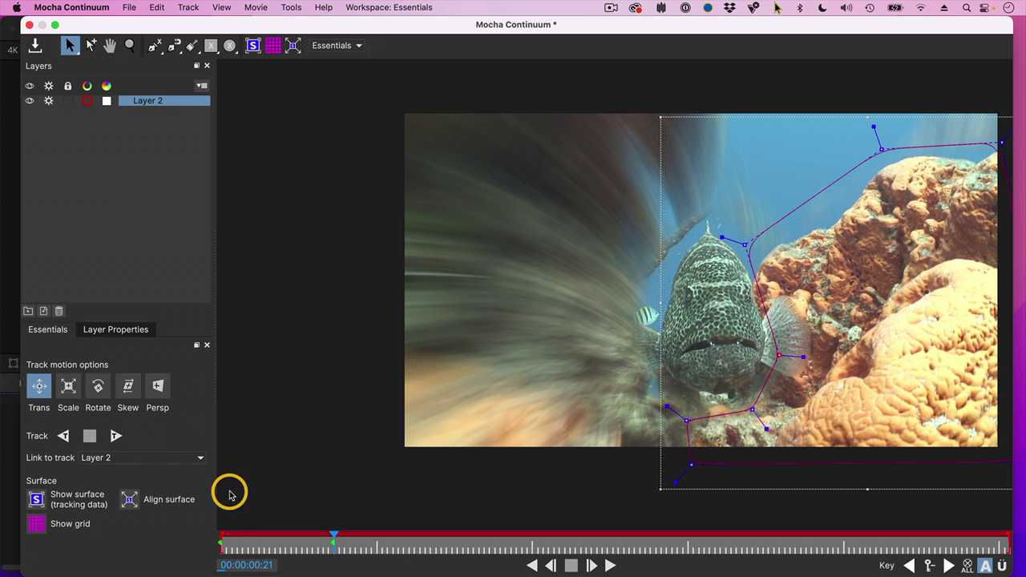
left_click(242, 552)
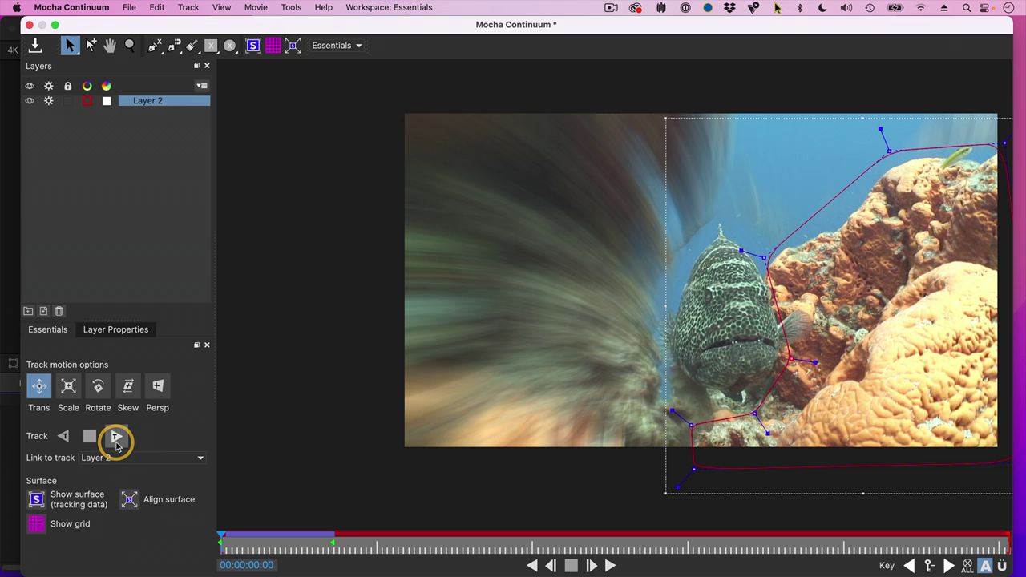
left_click(117, 437)
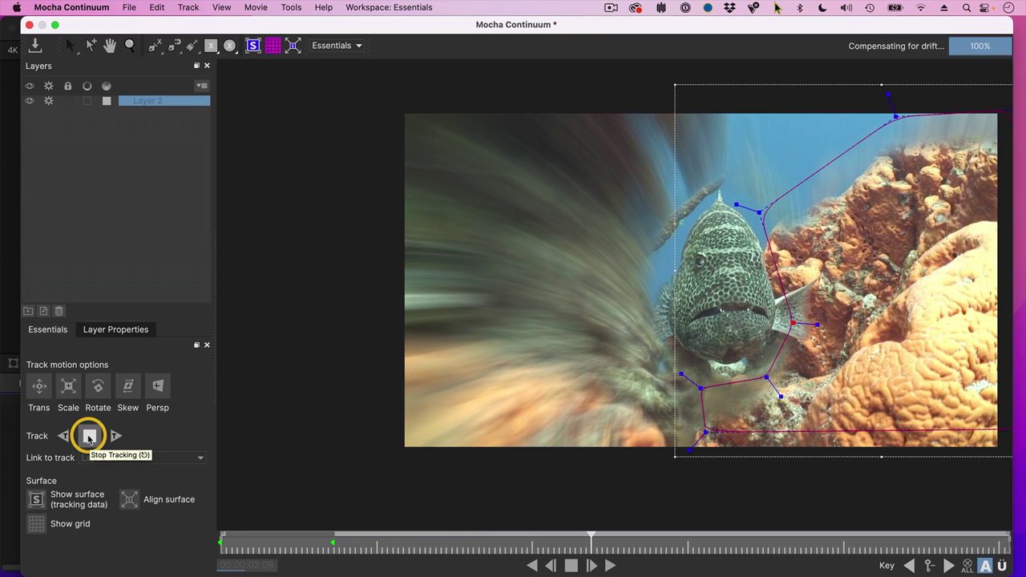
left_click(89, 437)
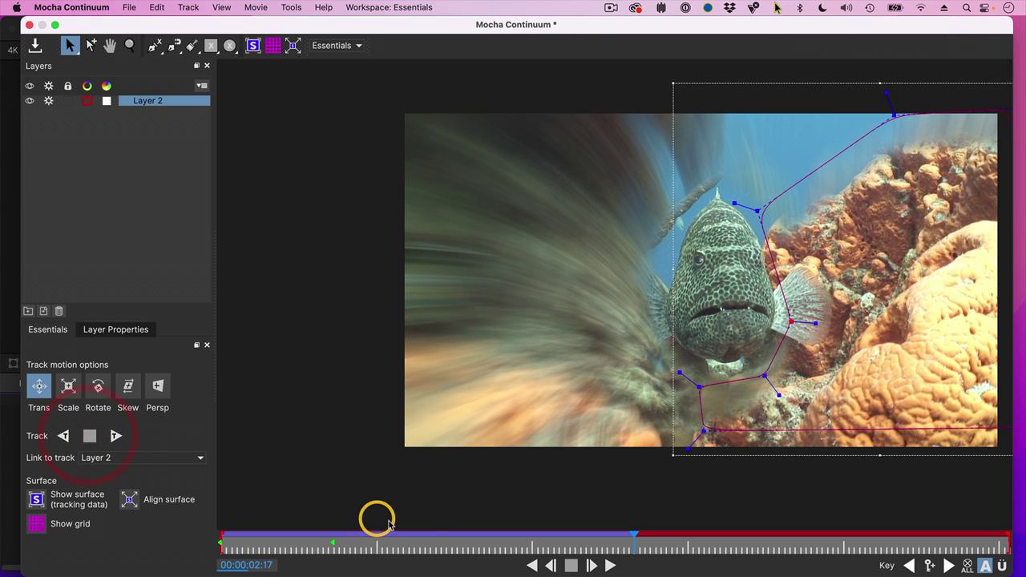
Step: At 00:00:02:17, select the whole coral spline and shift it down to fit the coral and the frame's lower edge
left_click(702, 430)
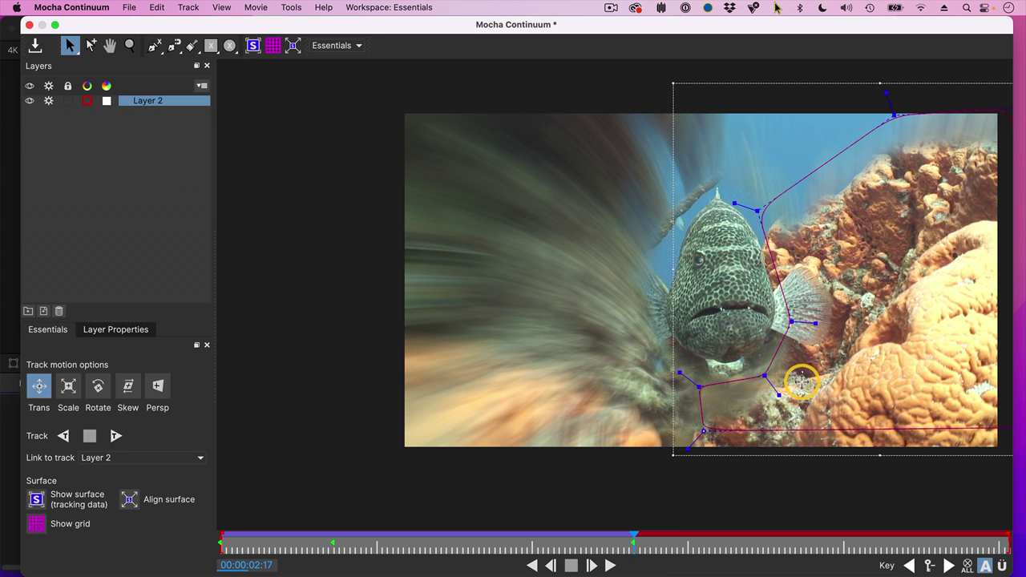
left_click(801, 387)
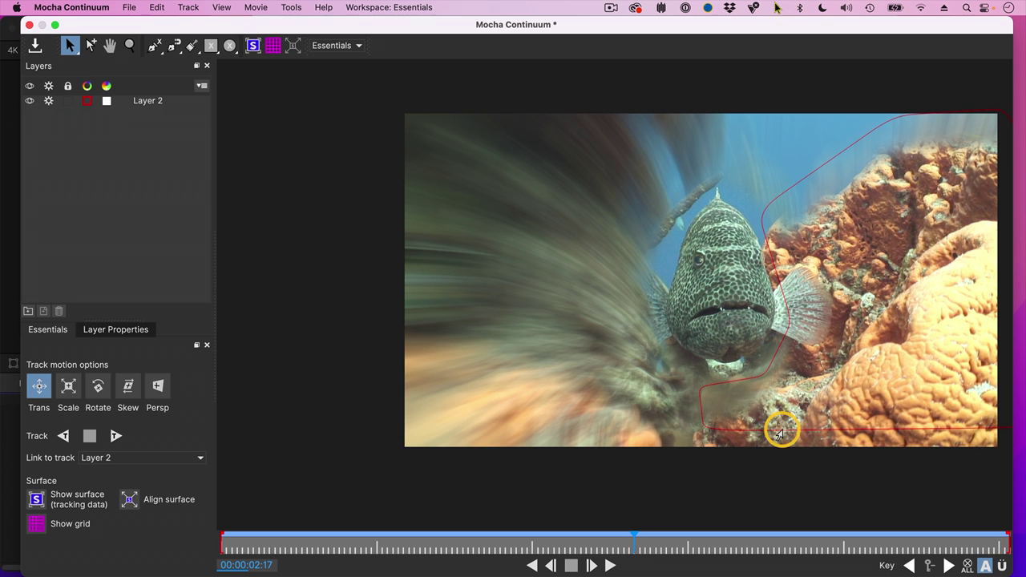
left_click(780, 431)
left_click_drag(776, 455, 775, 476)
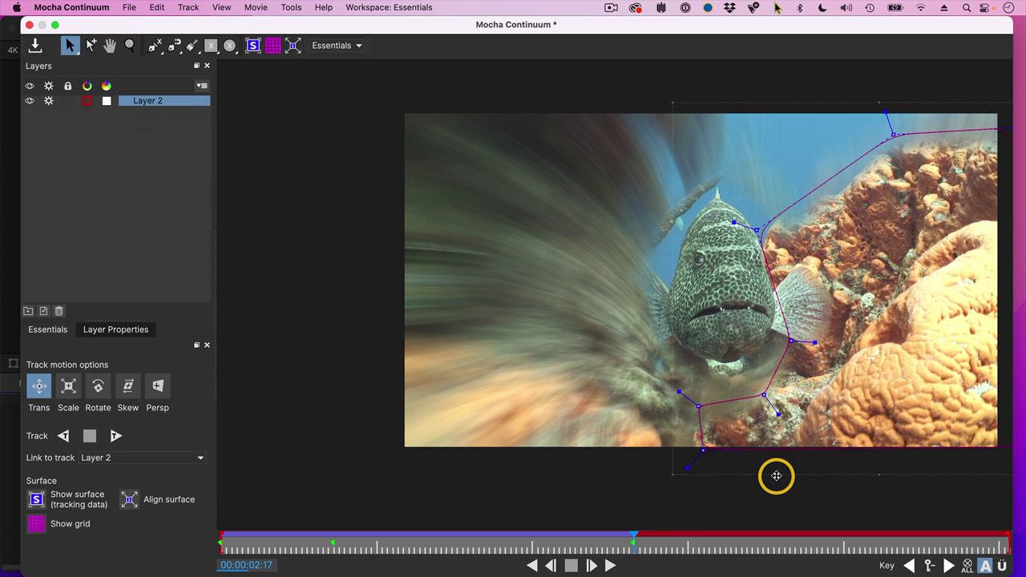
left_click(776, 476)
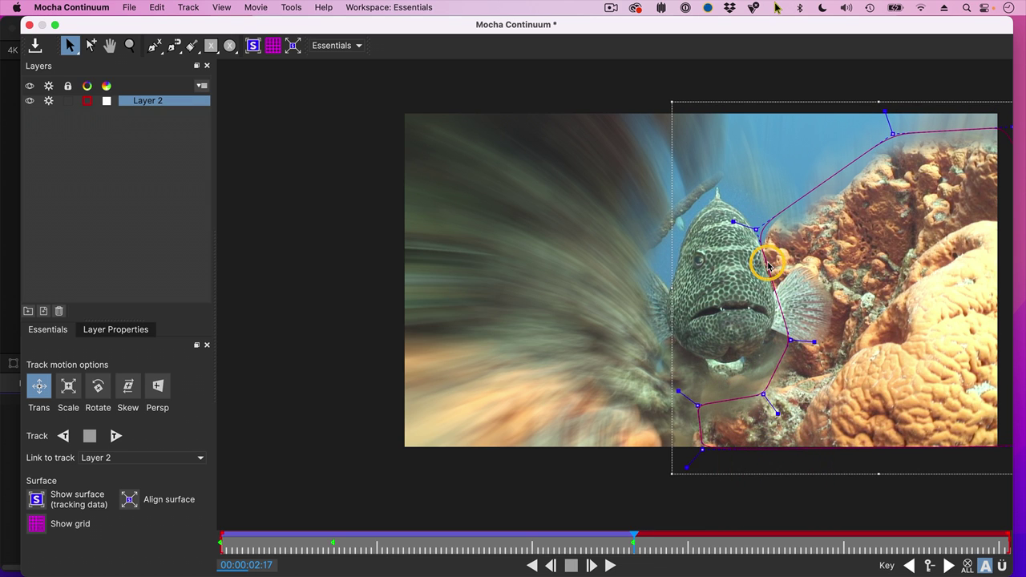
Step: At 00:00:02:17, raise the coral spline's point near the fish's upper side and the two points beneath the fish
left_click_drag(755, 228, 761, 217)
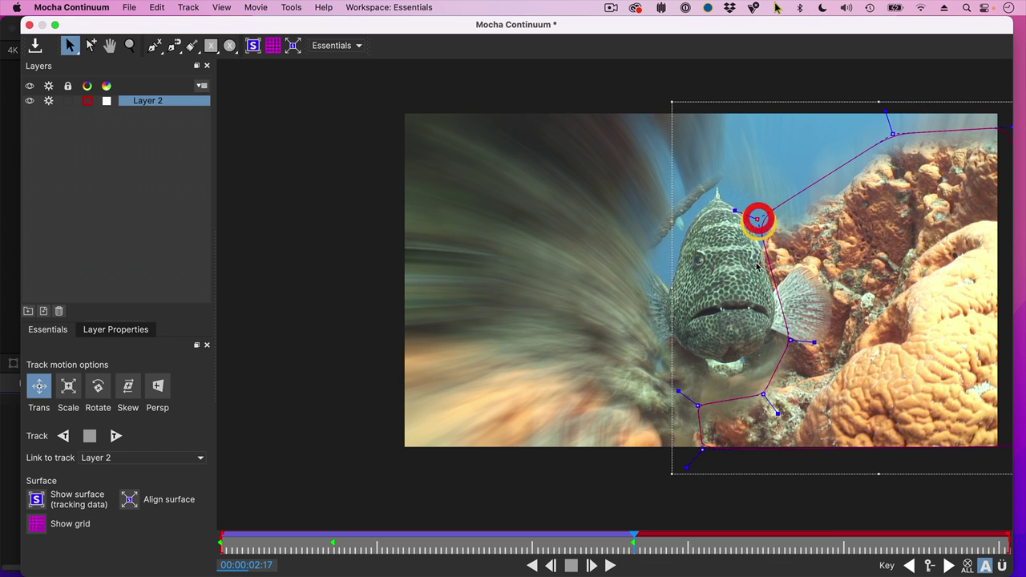
left_click_drag(763, 392, 755, 374)
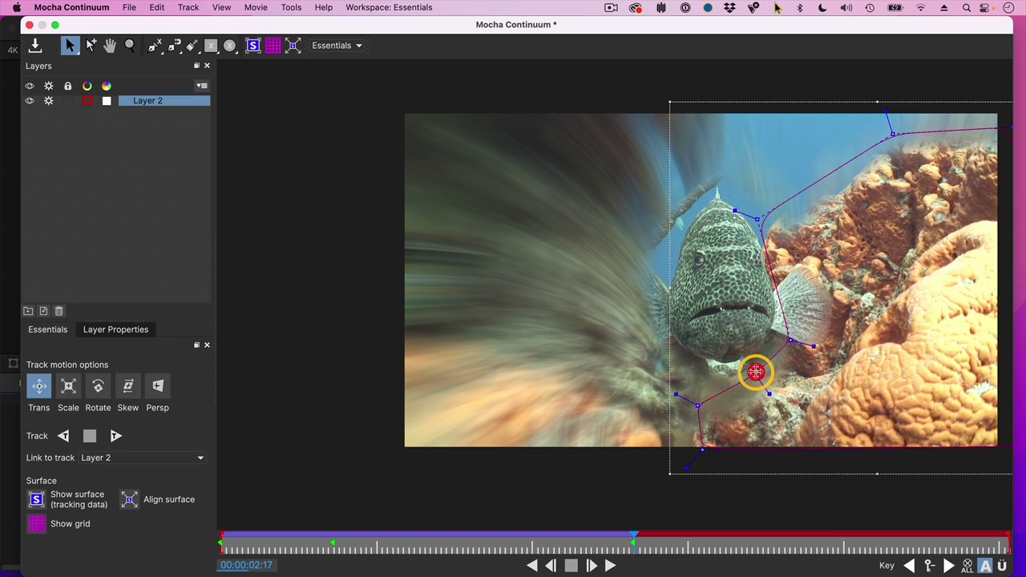
left_click_drag(697, 405, 698, 380)
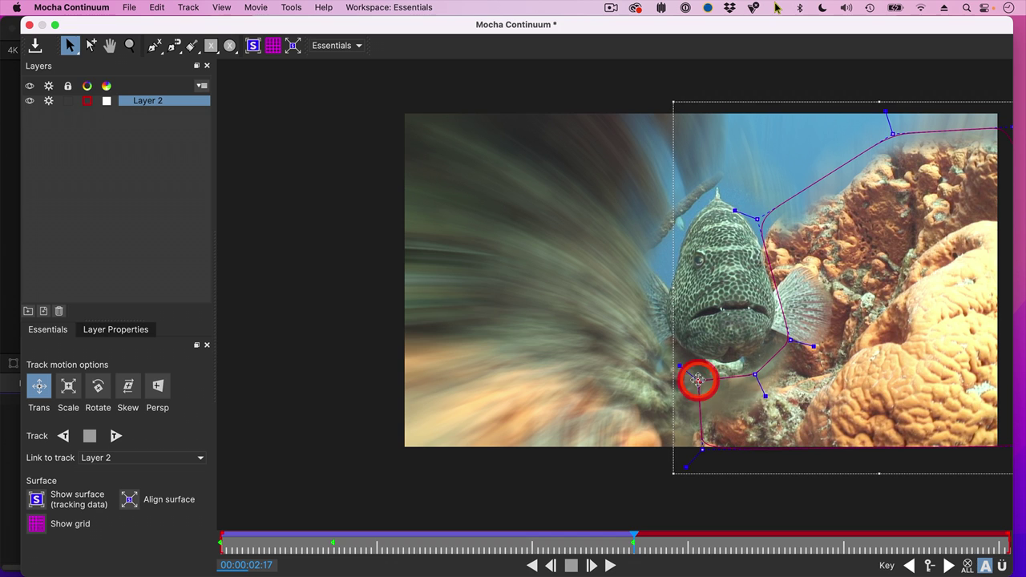
left_click(703, 455)
Step: Track Layer 2 forward to 00:00:03:09 and move the coral spline's two points beside the fish toward the rock edge
left_click(113, 443)
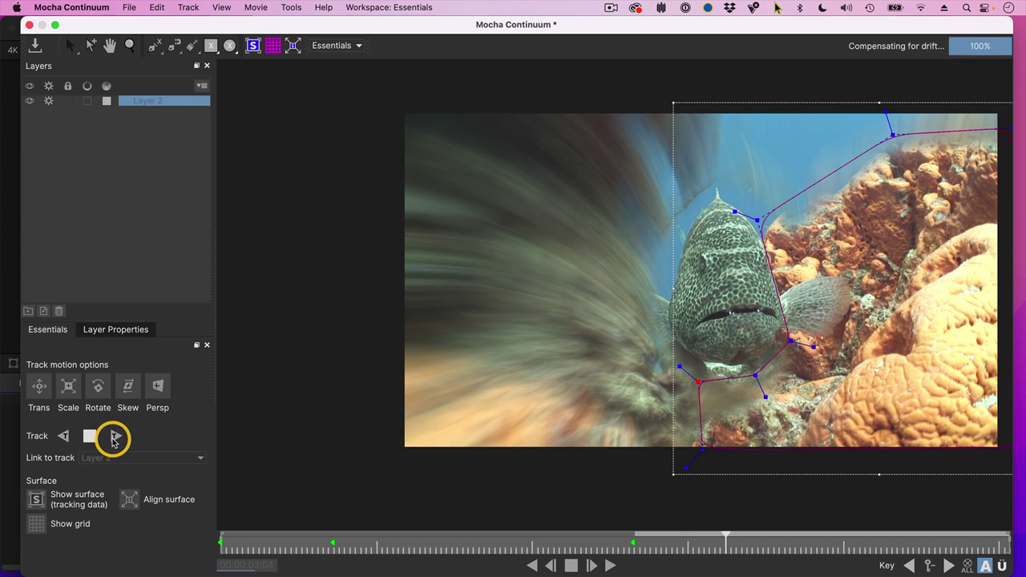
left_click(97, 440)
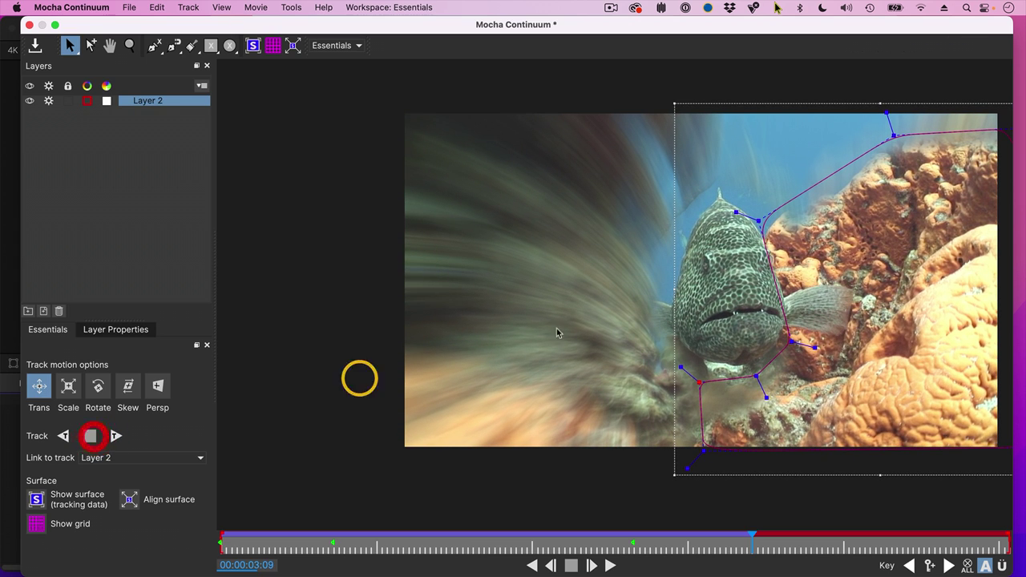
left_click(767, 219)
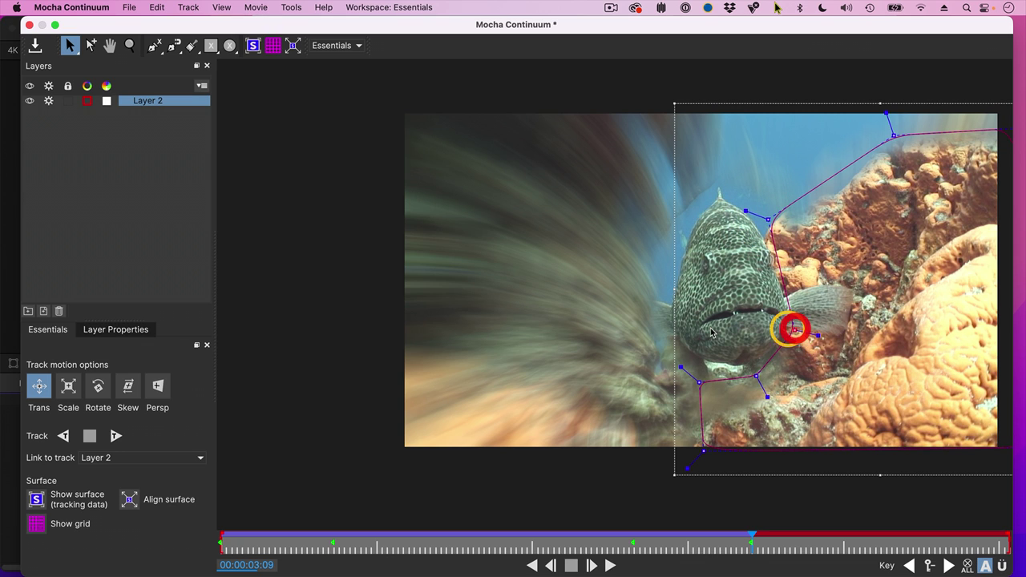
Step: Track Layer 2 forward to 00:00:04:12 and shift the coral spline's two points beside the fish up and away from its body
left_click(115, 437)
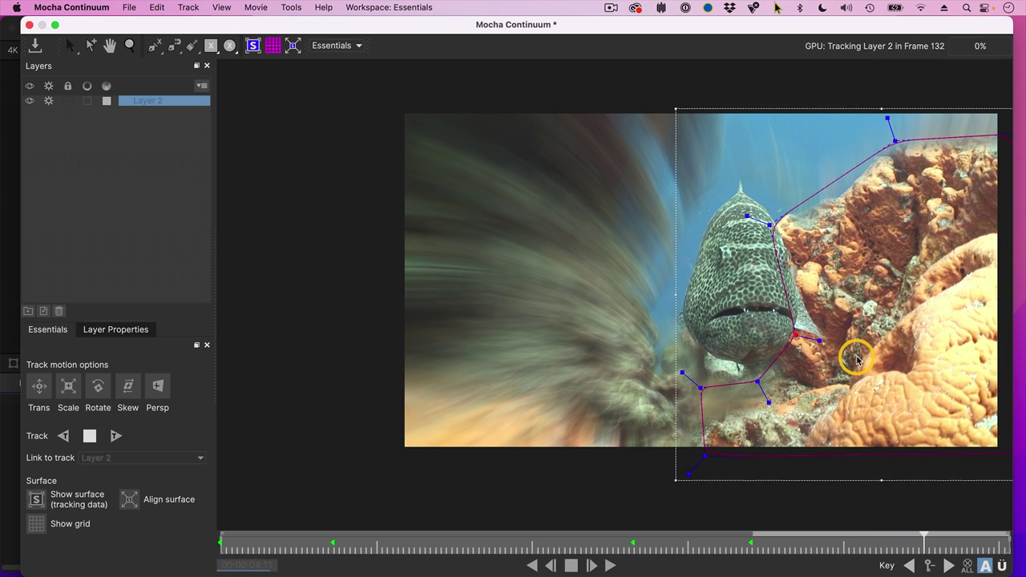
left_click_drag(794, 336, 815, 329)
left_click_drag(768, 225, 776, 209)
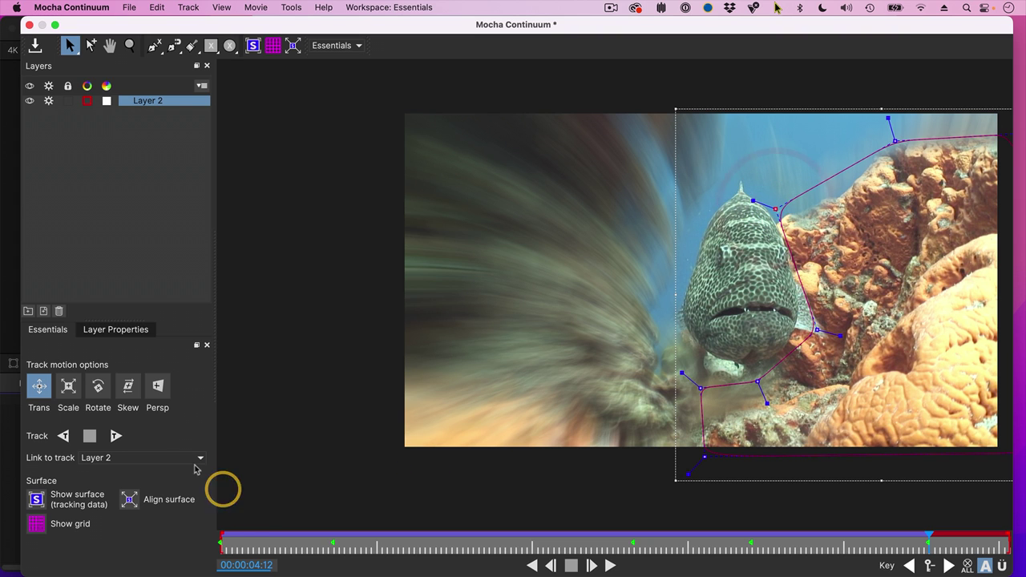
Step: Track Layer 2 forward to the end of the clip and play the result back from the first frame
left_click(115, 436)
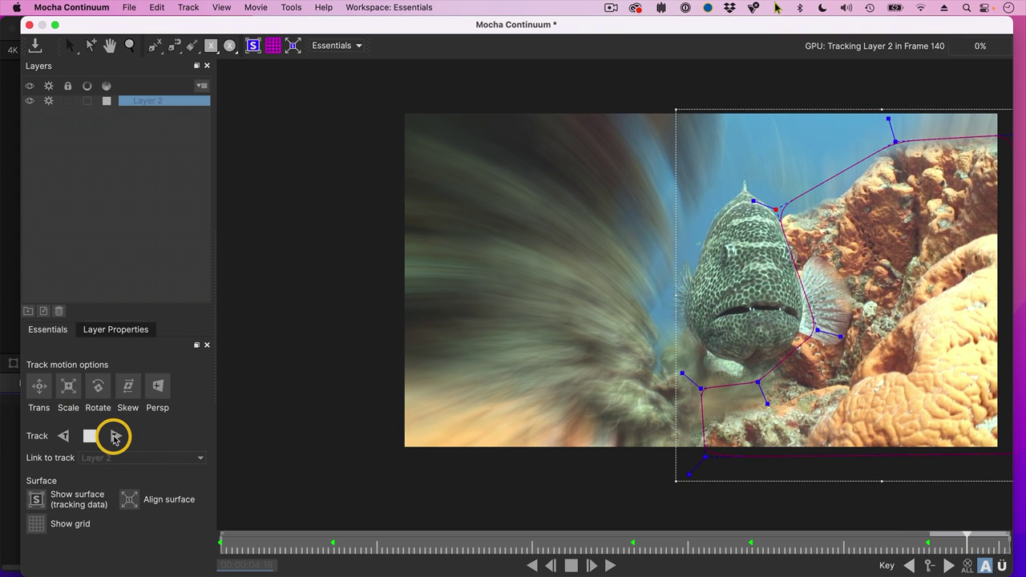
left_click(225, 534)
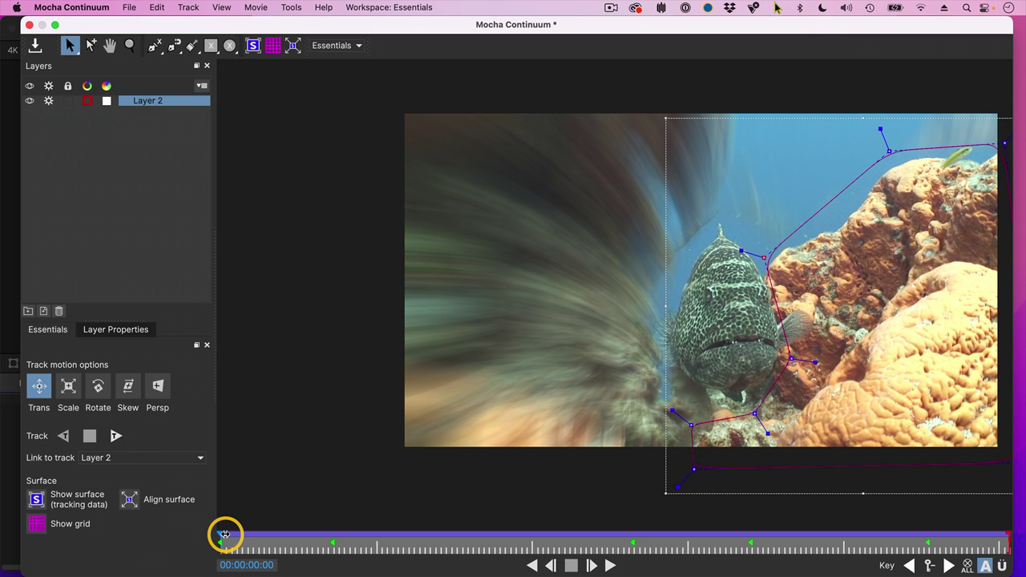
key("l")
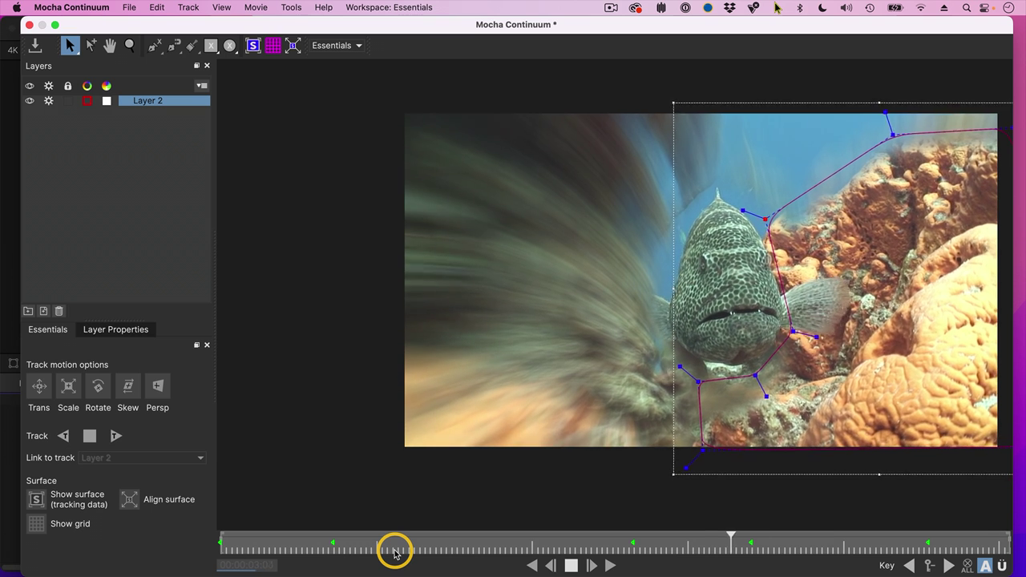
key("k")
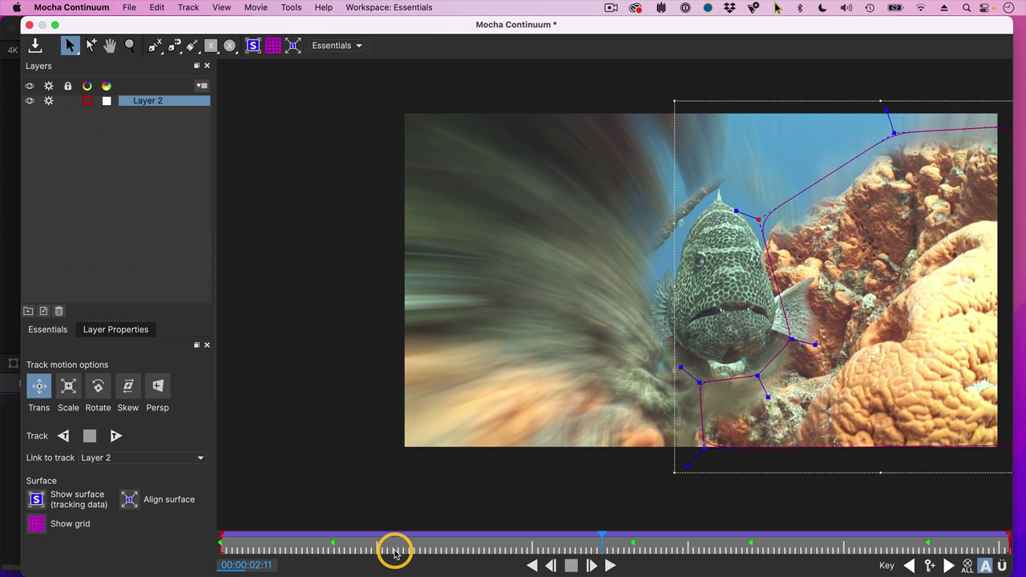
Step: Close Mocha with the mask saved and set the BCC +Black and White effect's Mask Feather to 84
left_click(30, 26)
left_click(712, 321)
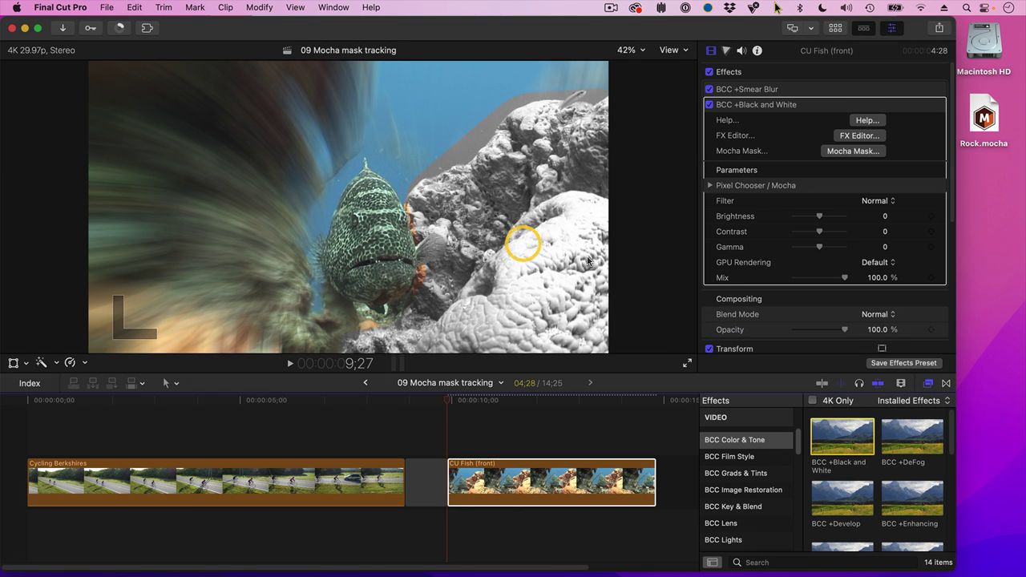
left_click(710, 186)
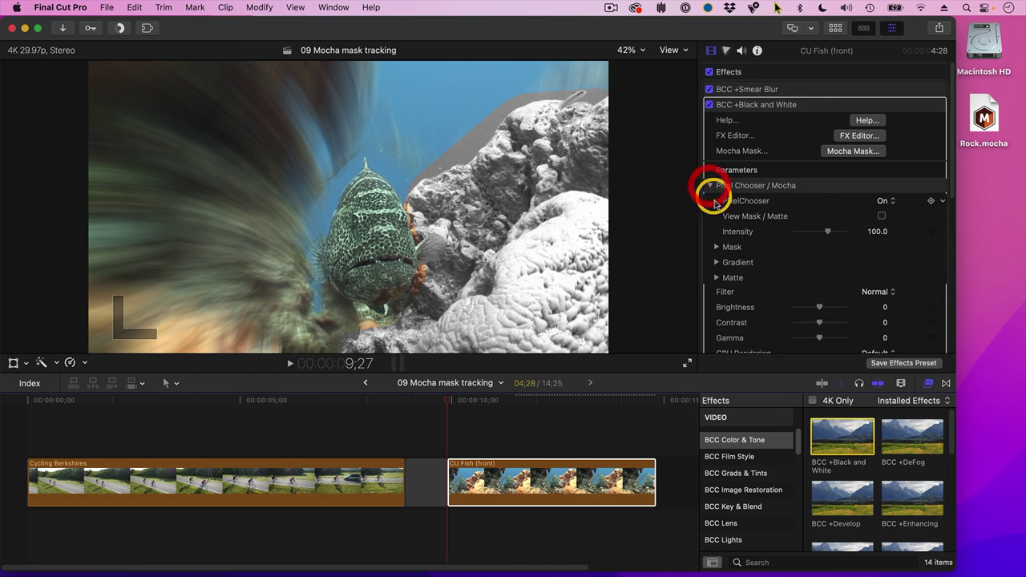
left_click(716, 247)
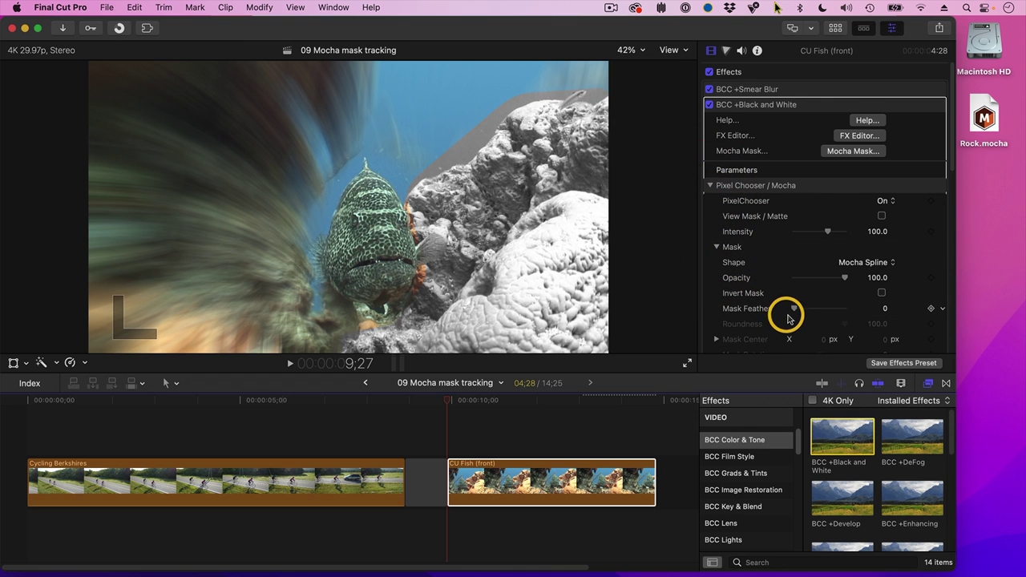
left_click_drag(795, 309, 804, 311)
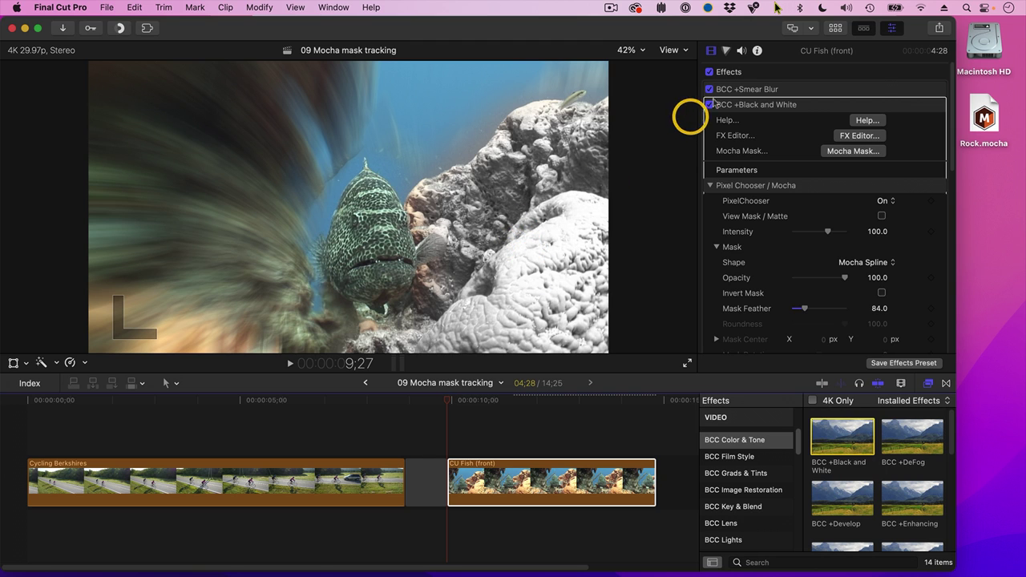
Step: Open the BCC +Smear Blur effect's Mocha mask, delete Layer 2, and close Mocha with the change saved
left_click(745, 89)
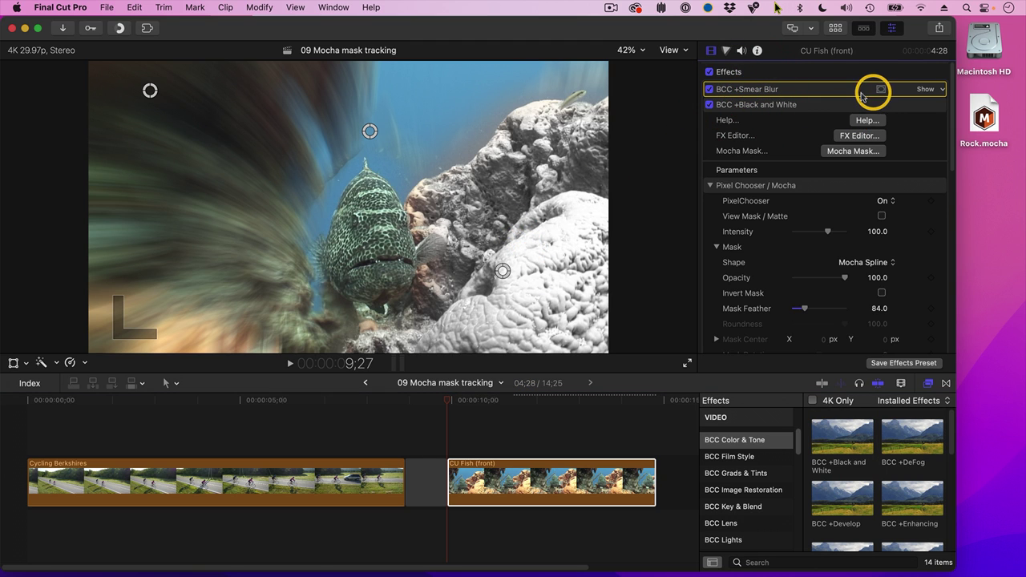
left_click(927, 89)
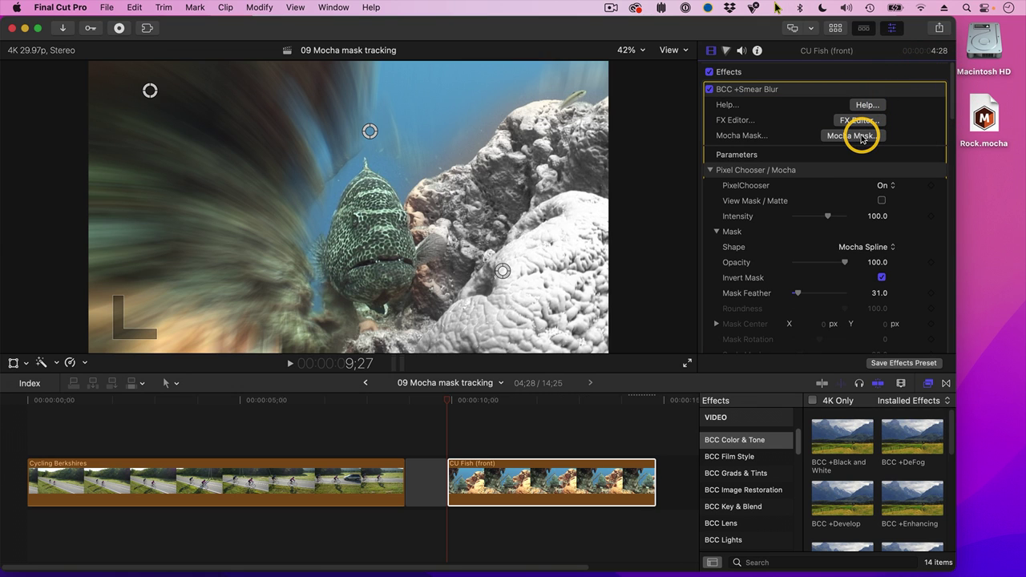
left_click(855, 136)
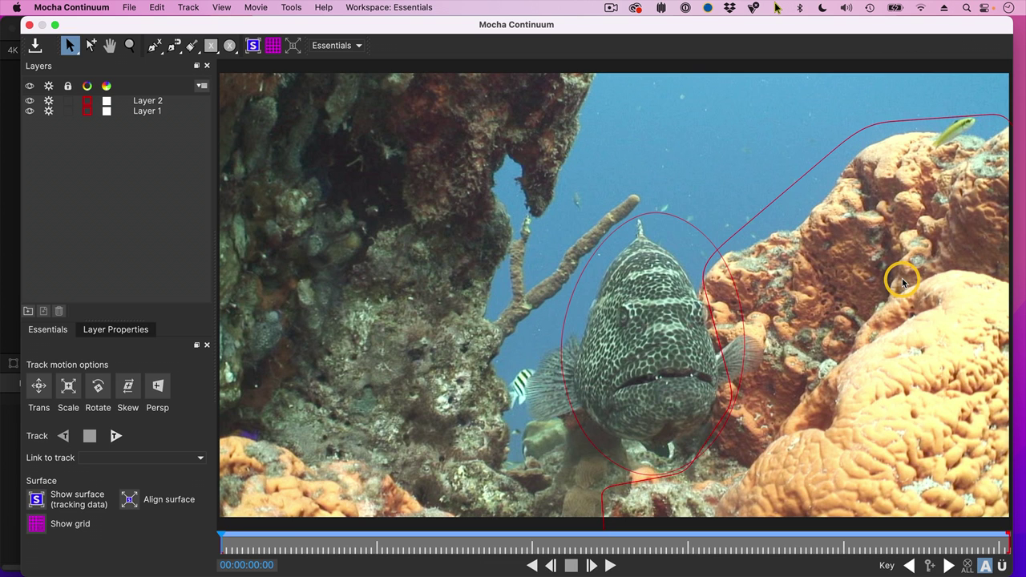
left_click(166, 102)
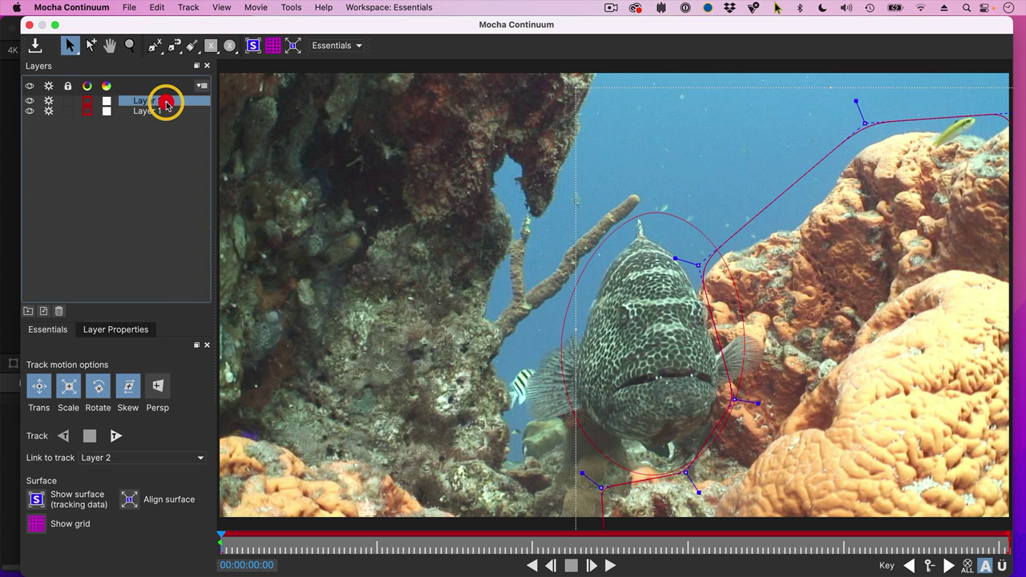
key("Delete")
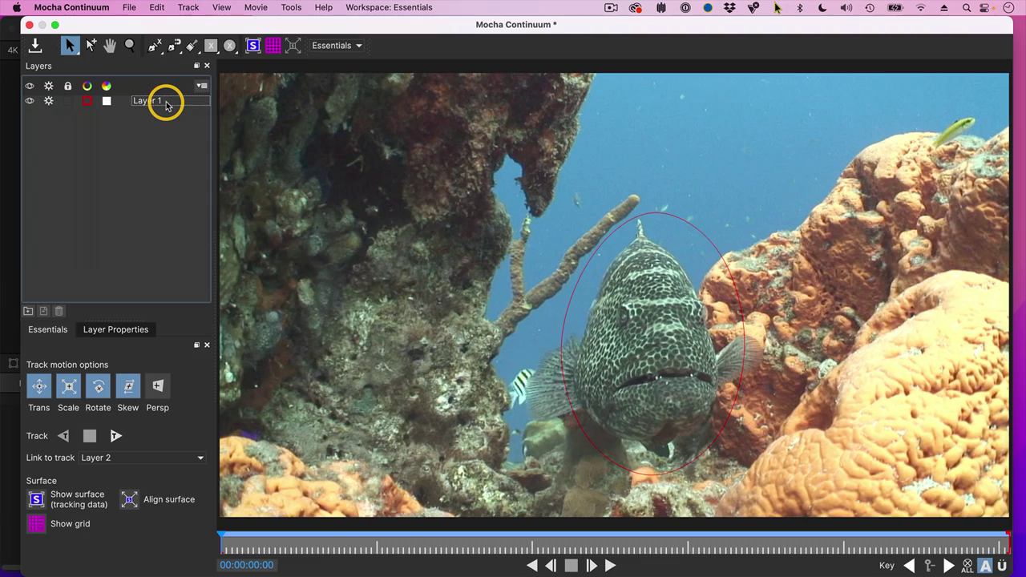
left_click(30, 25)
left_click(712, 321)
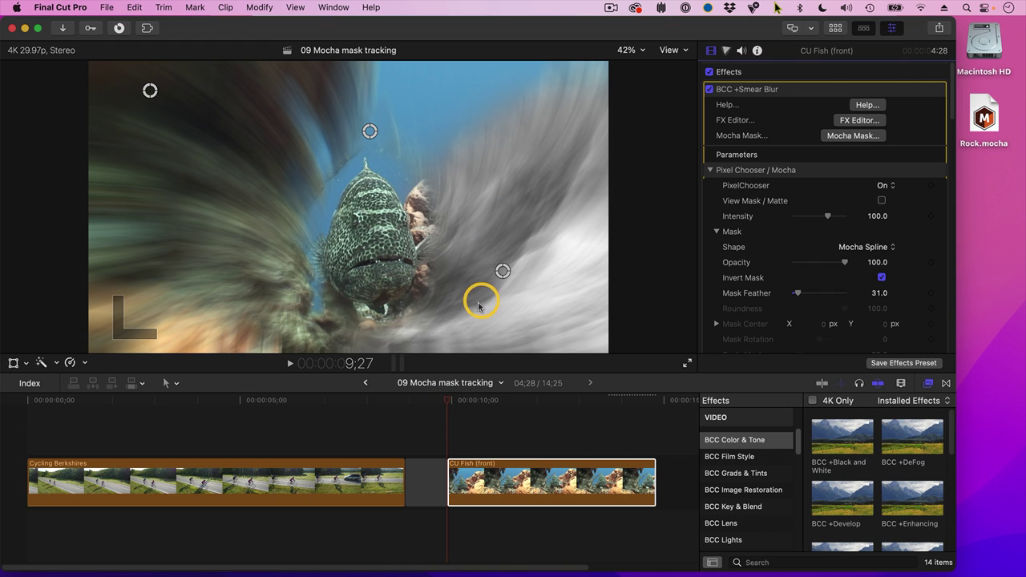
Step: Play the CU Fish (front) clip from its beginning several times to check the smear blur and black-and-white masks
left_click(446, 404)
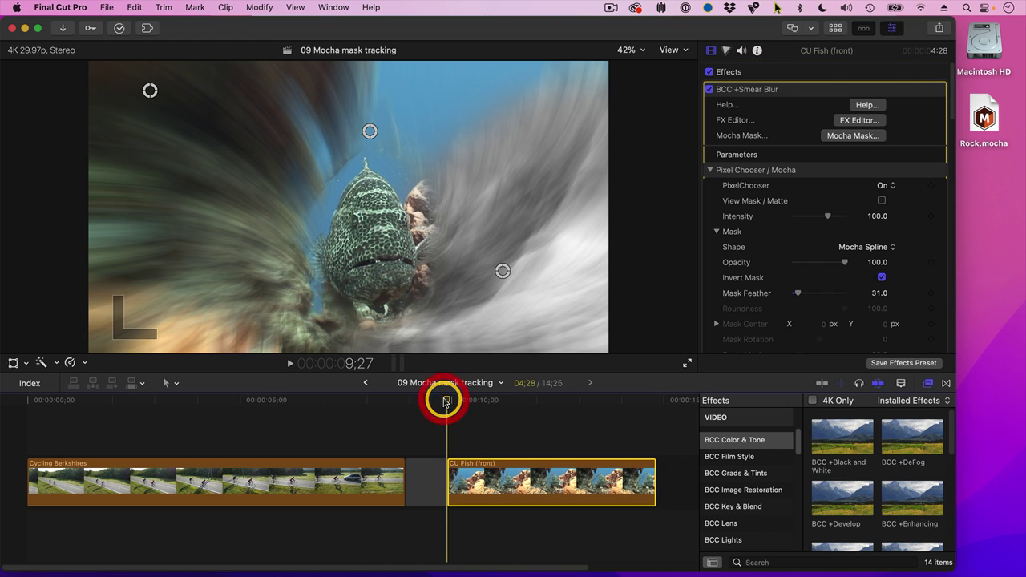
key("space")
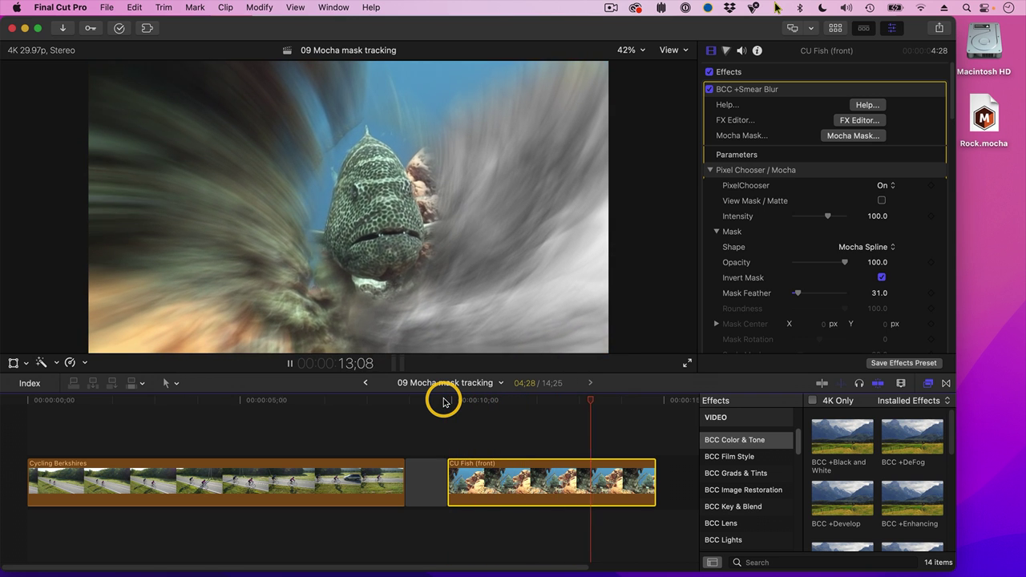
key("space")
left_click(459, 403)
key("space")
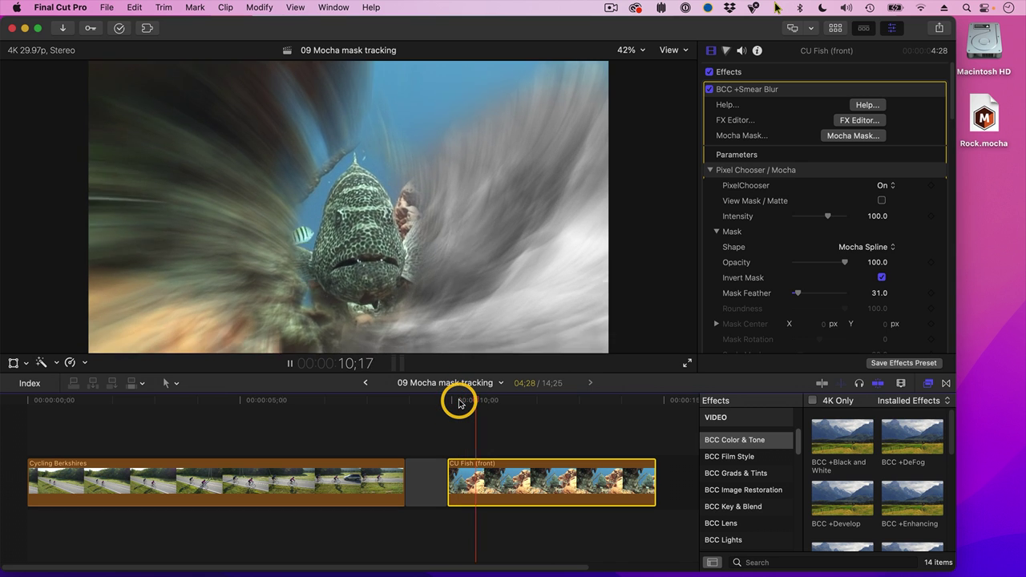
key("space")
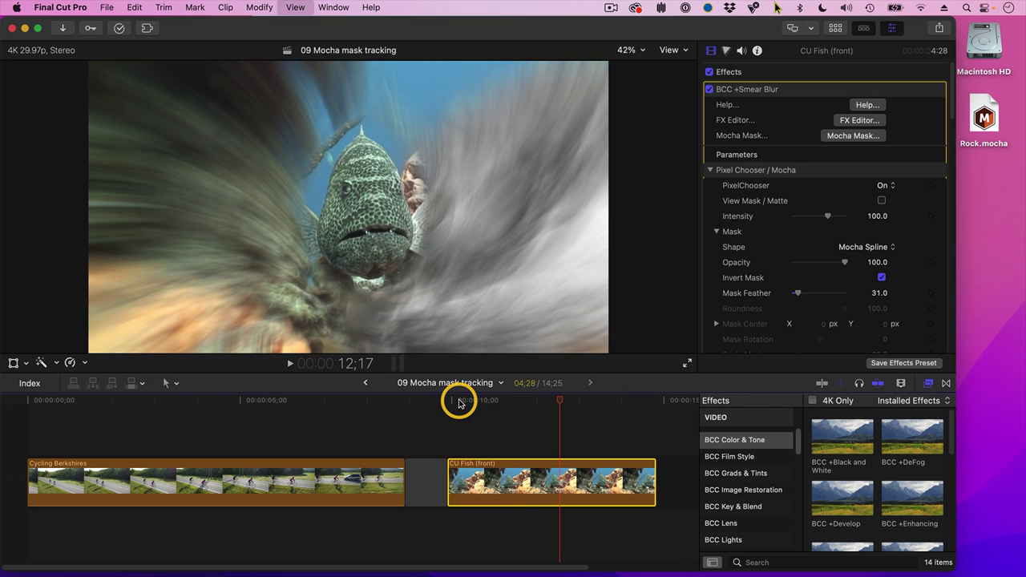
left_click(447, 398)
key("space")
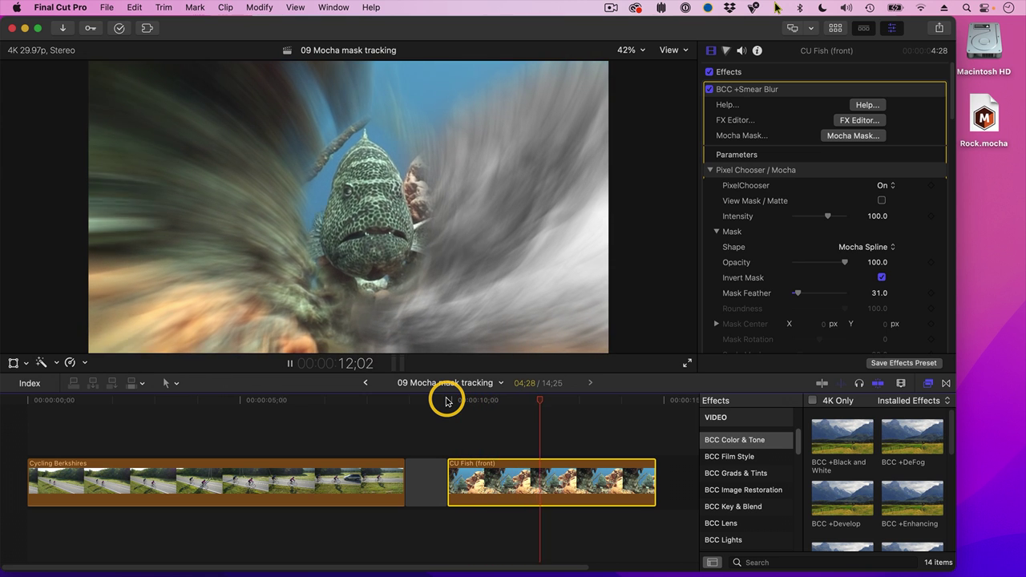
key("space")
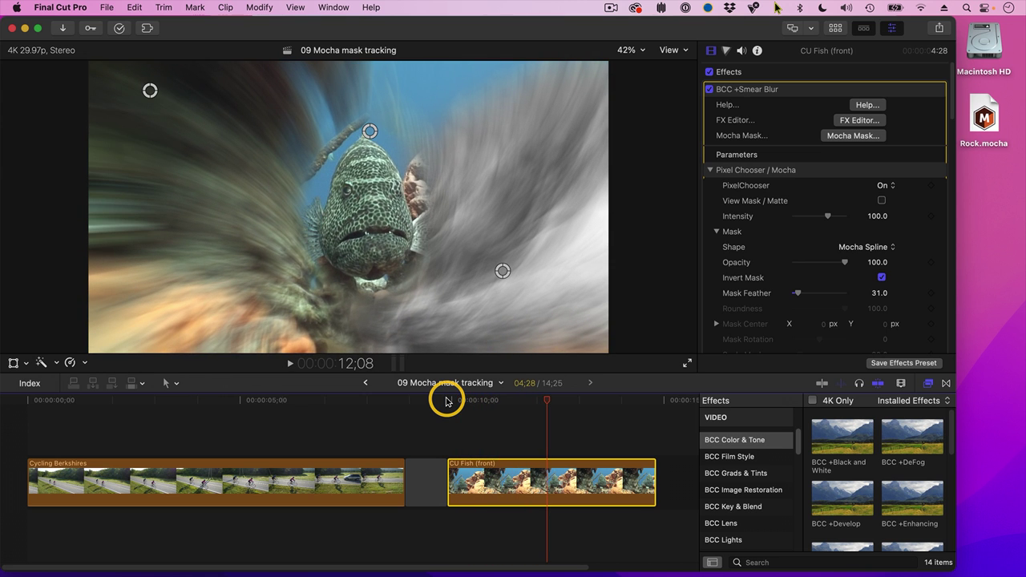